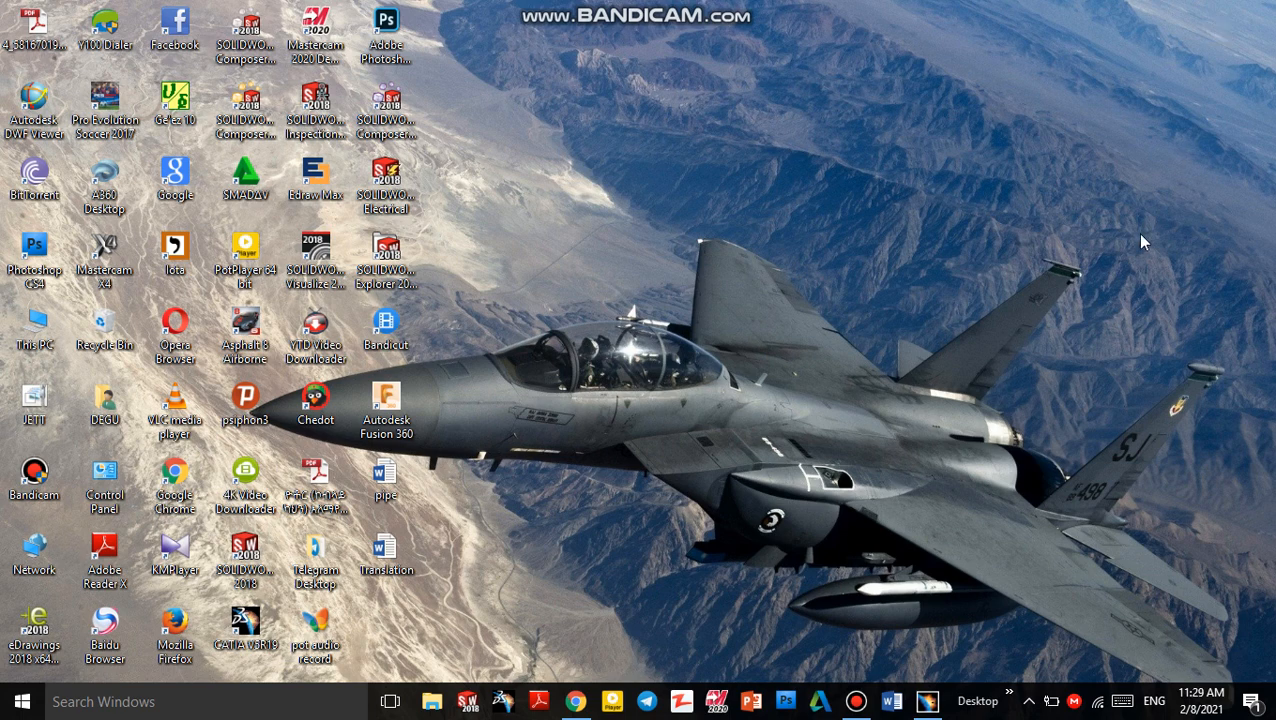
Switch to CATIA and create a new part in the Part Design workbench
left_click(927, 701)
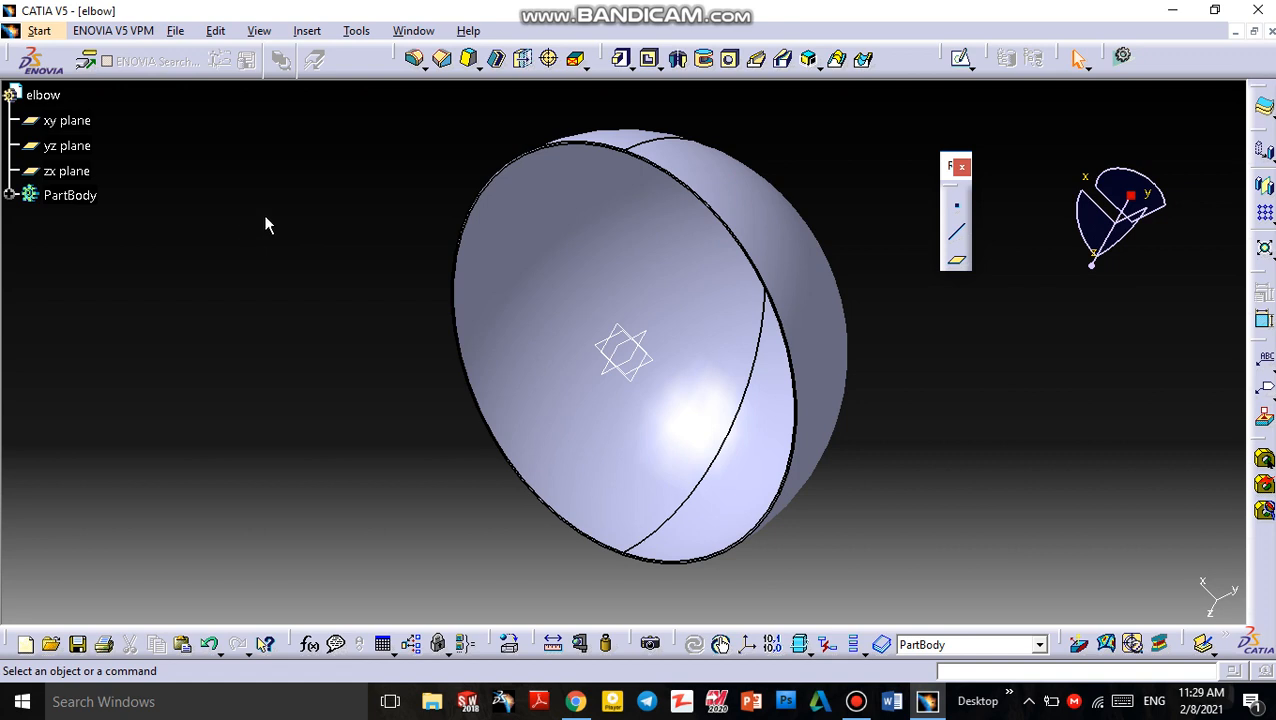
left_click(46, 33)
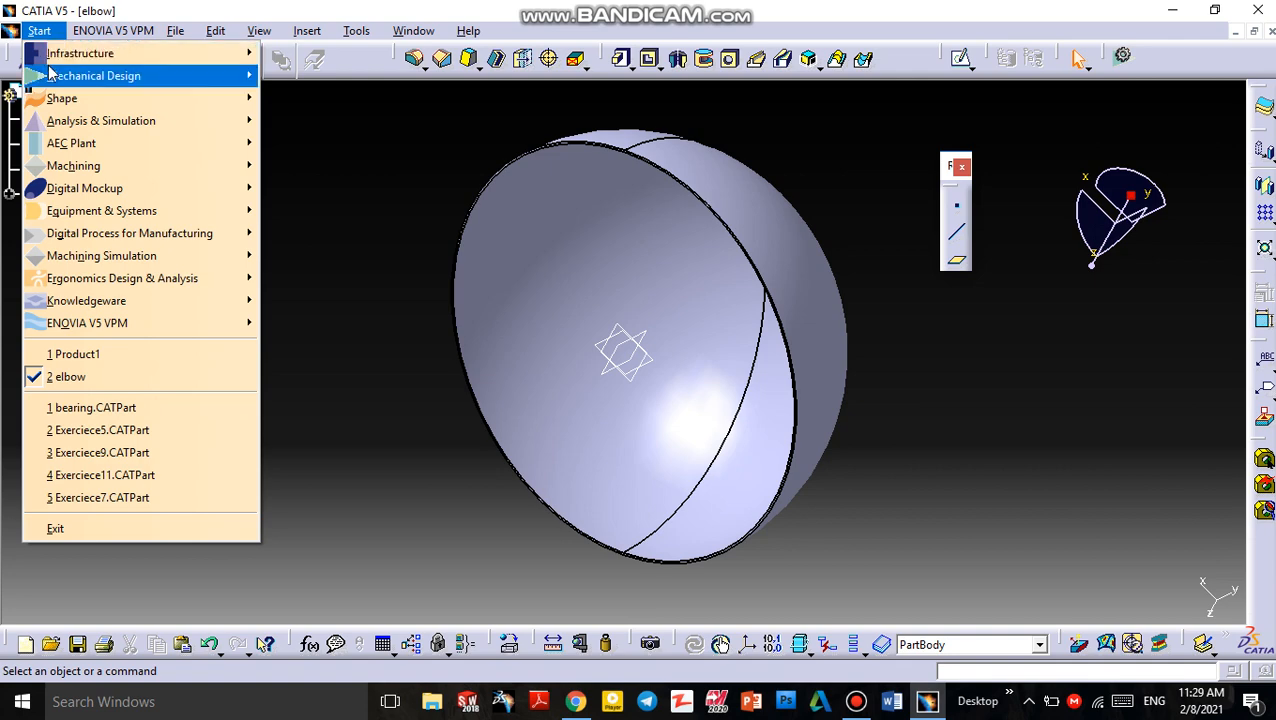
mouse_move(135, 84)
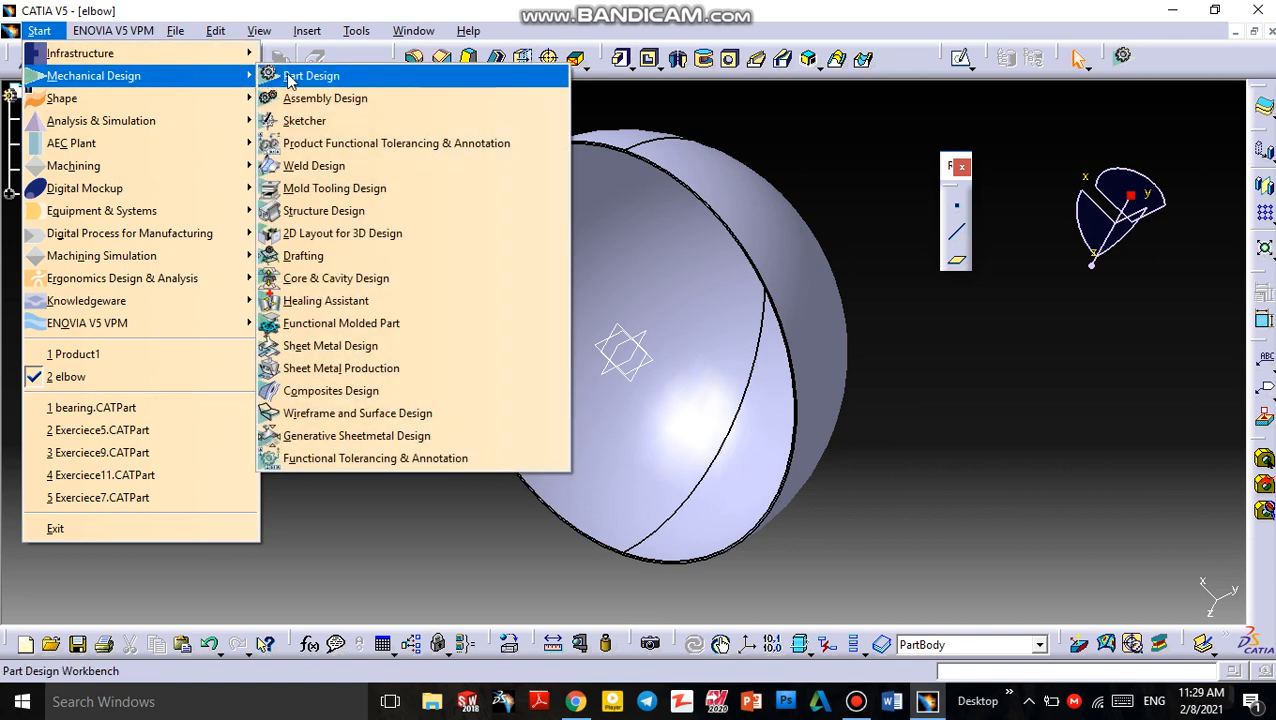
left_click(390, 80)
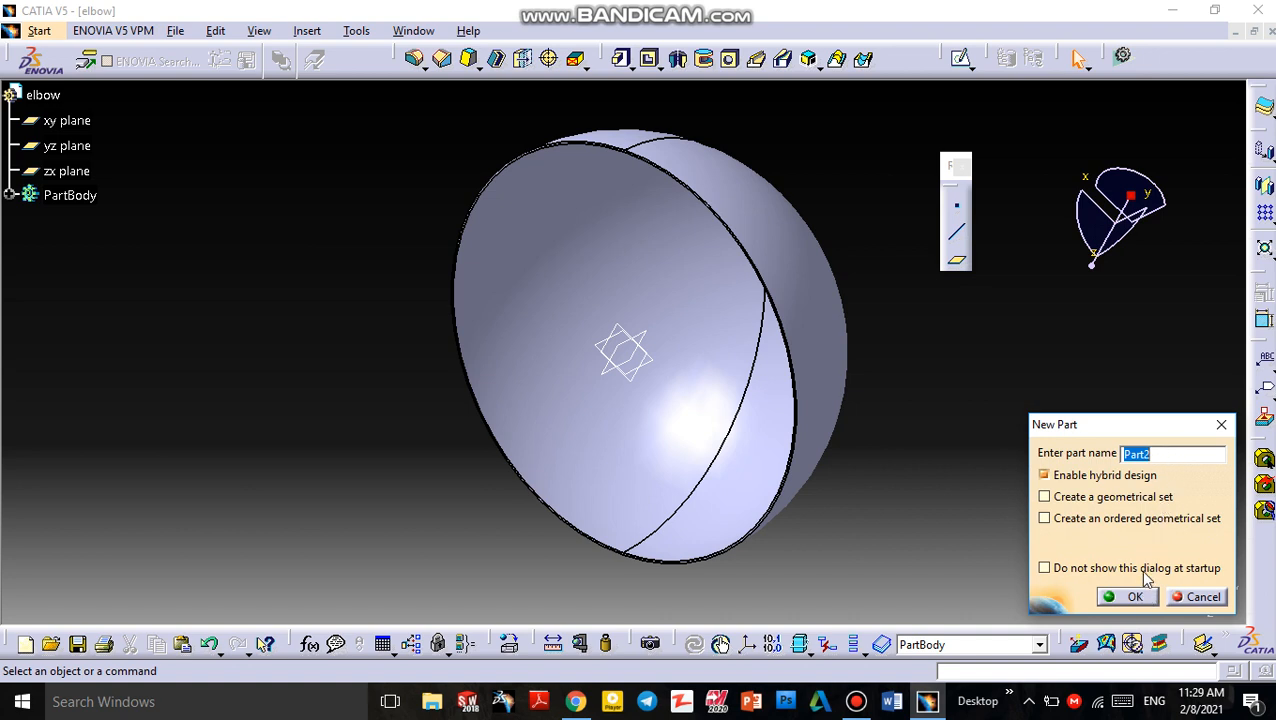
double_click(1170, 456)
double_click(1170, 456)
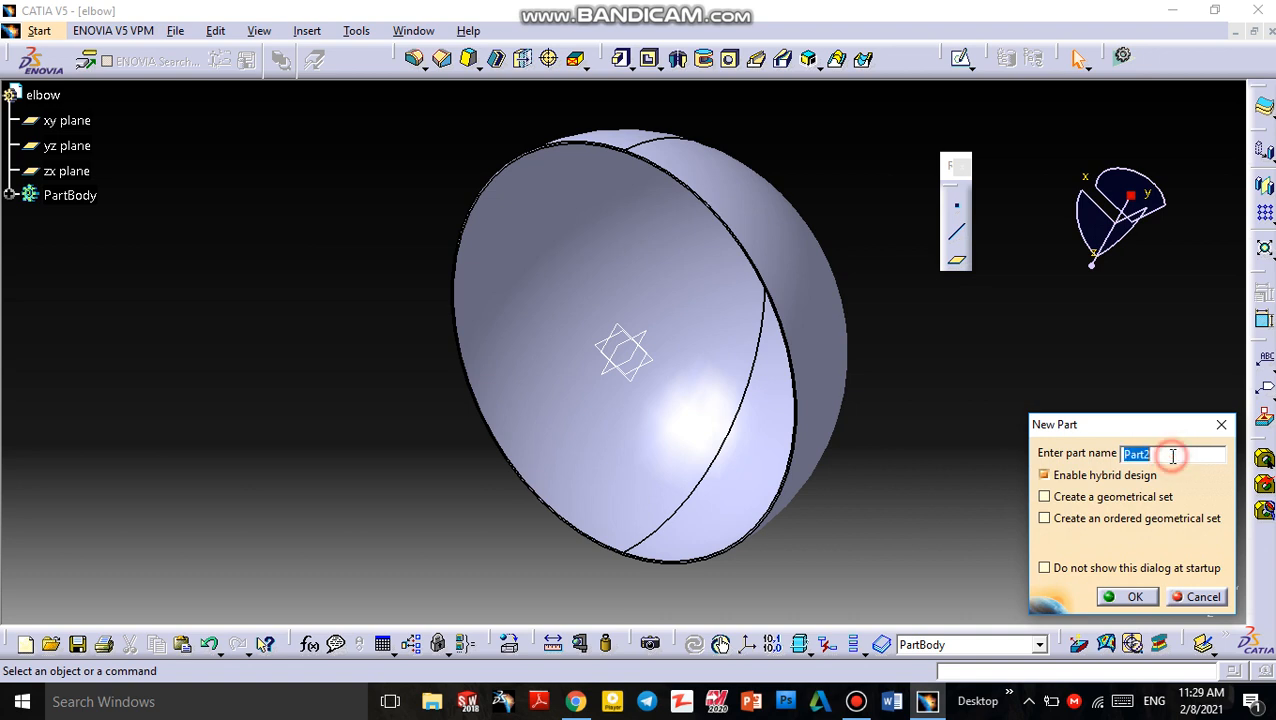
left_click(1142, 598)
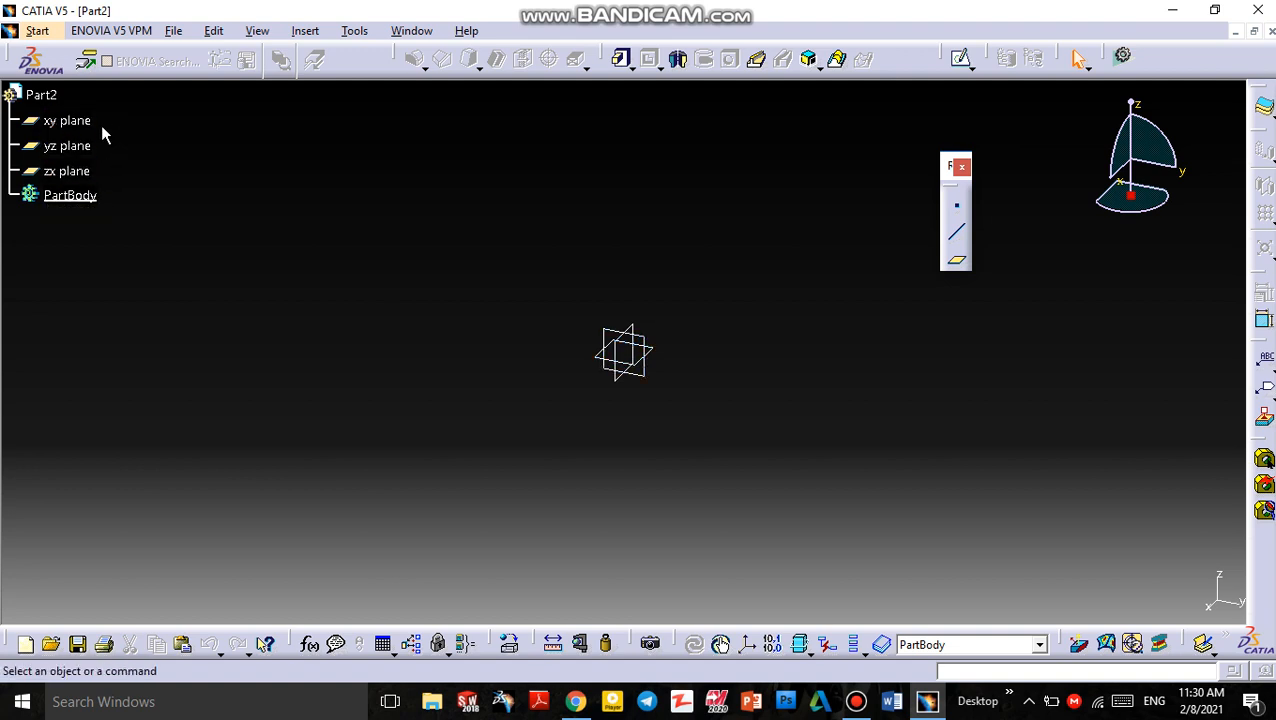
Start a new sketch on the yz plane
left_click(652, 342)
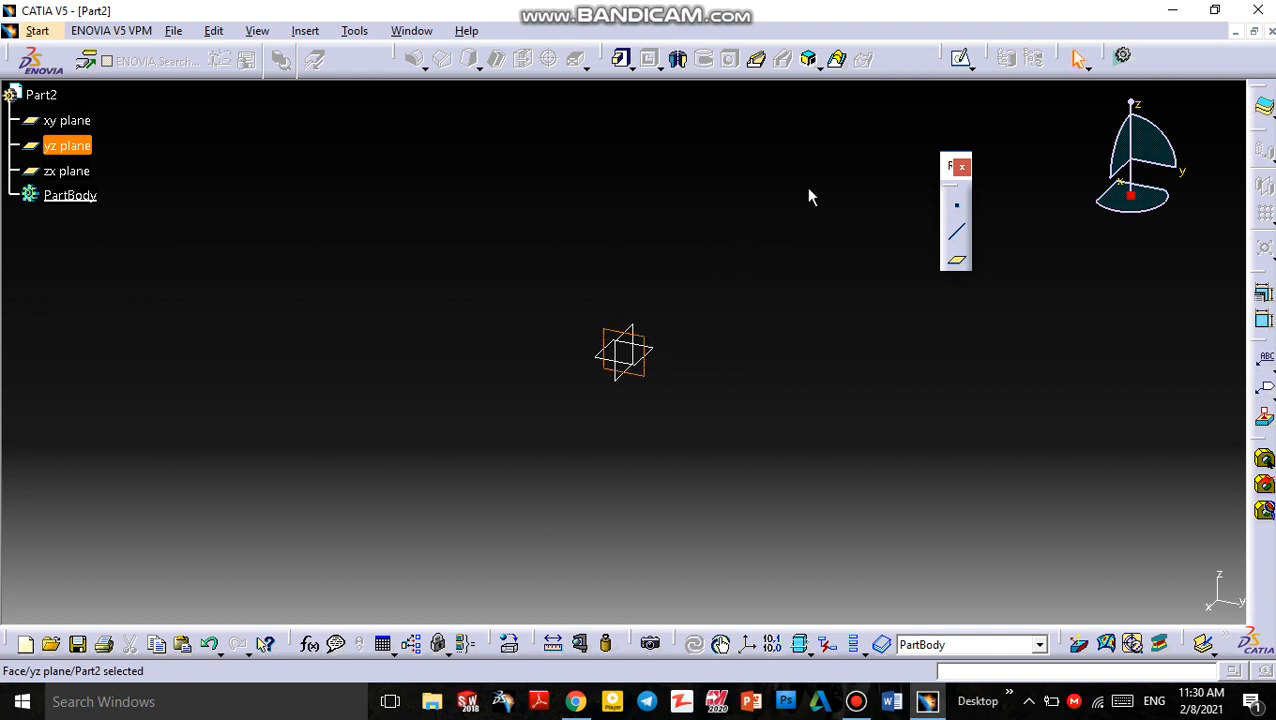
left_click(961, 62)
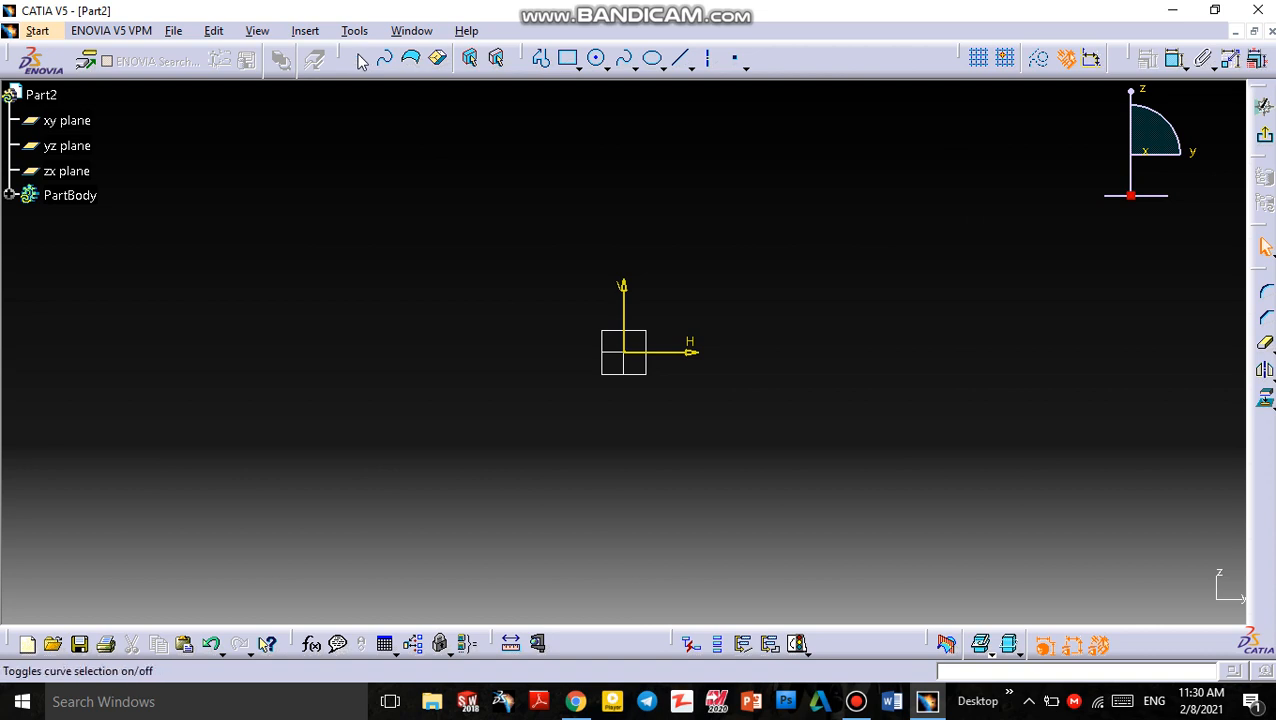
left_click(568, 58)
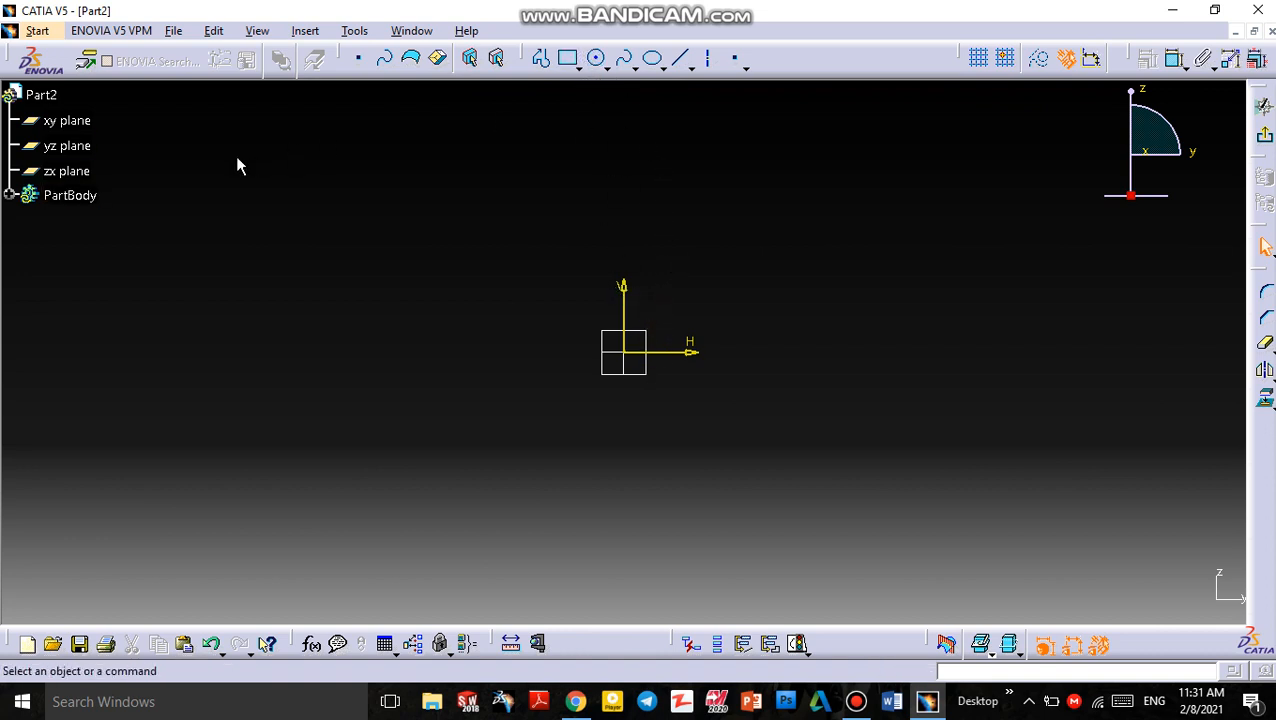
left_click(9, 195)
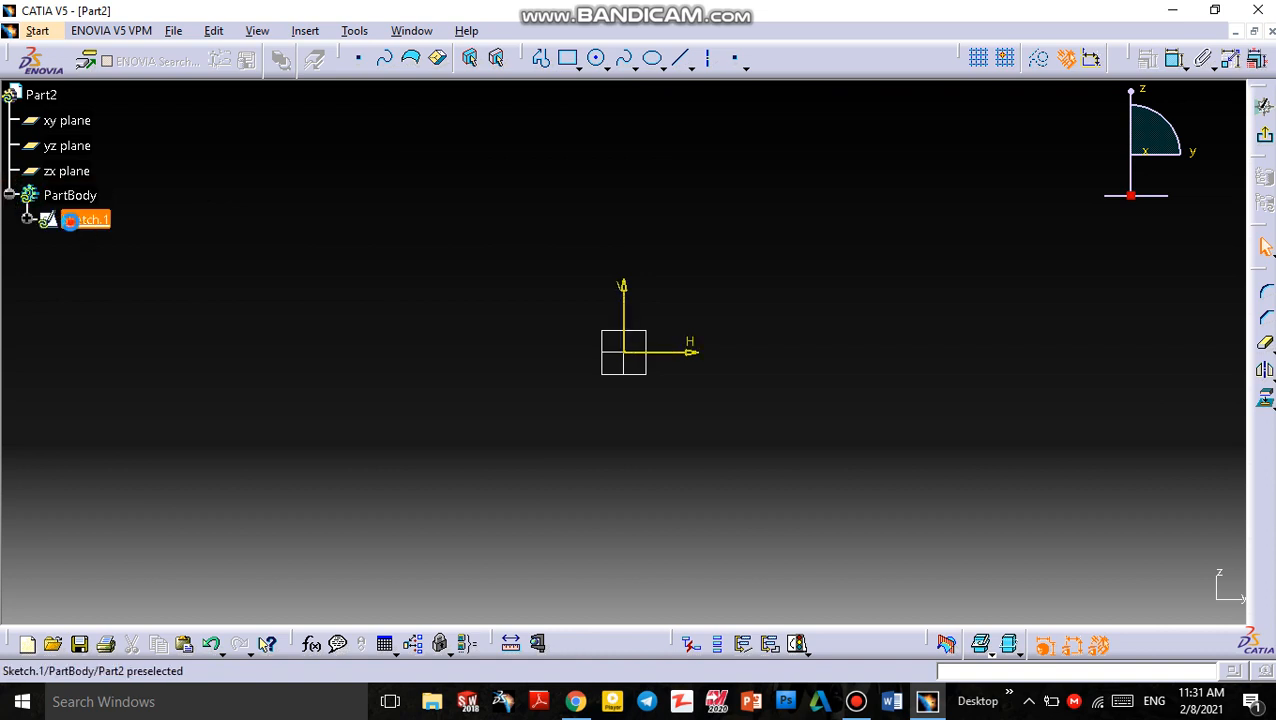
left_click(85, 226)
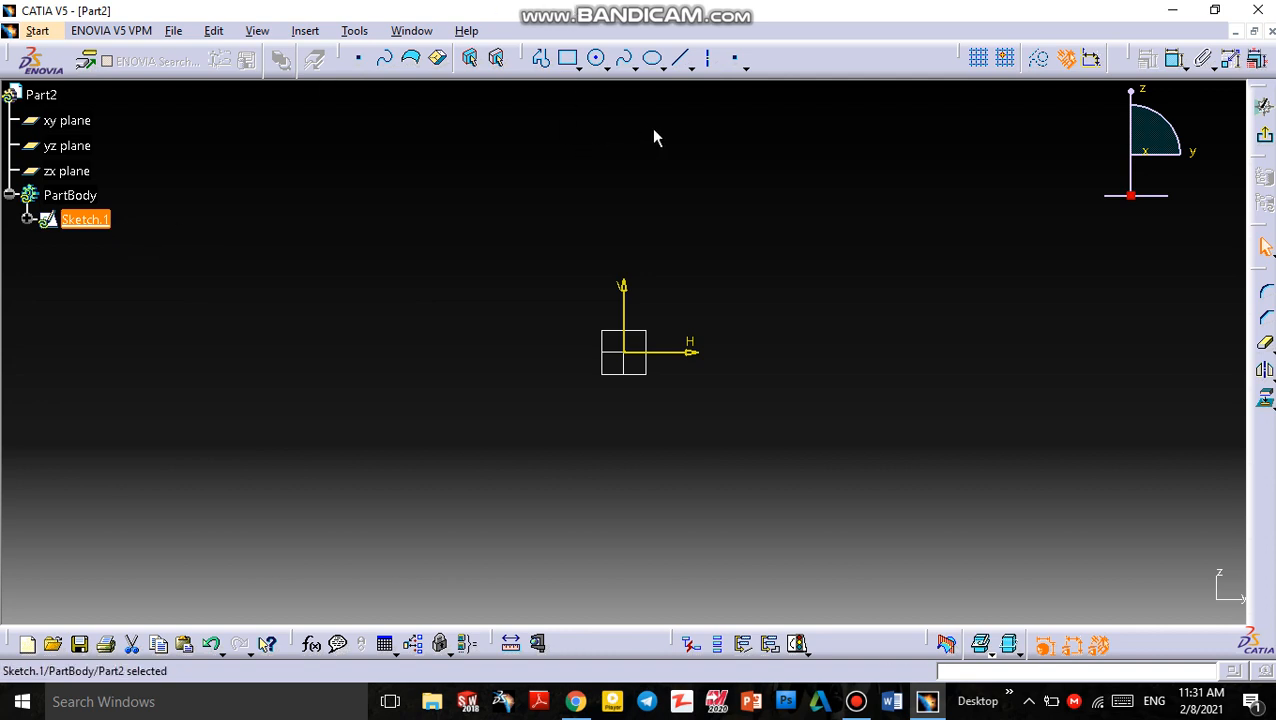
Sketch a circle centred at the origin with a diameter of about 185 mm
left_click(598, 60)
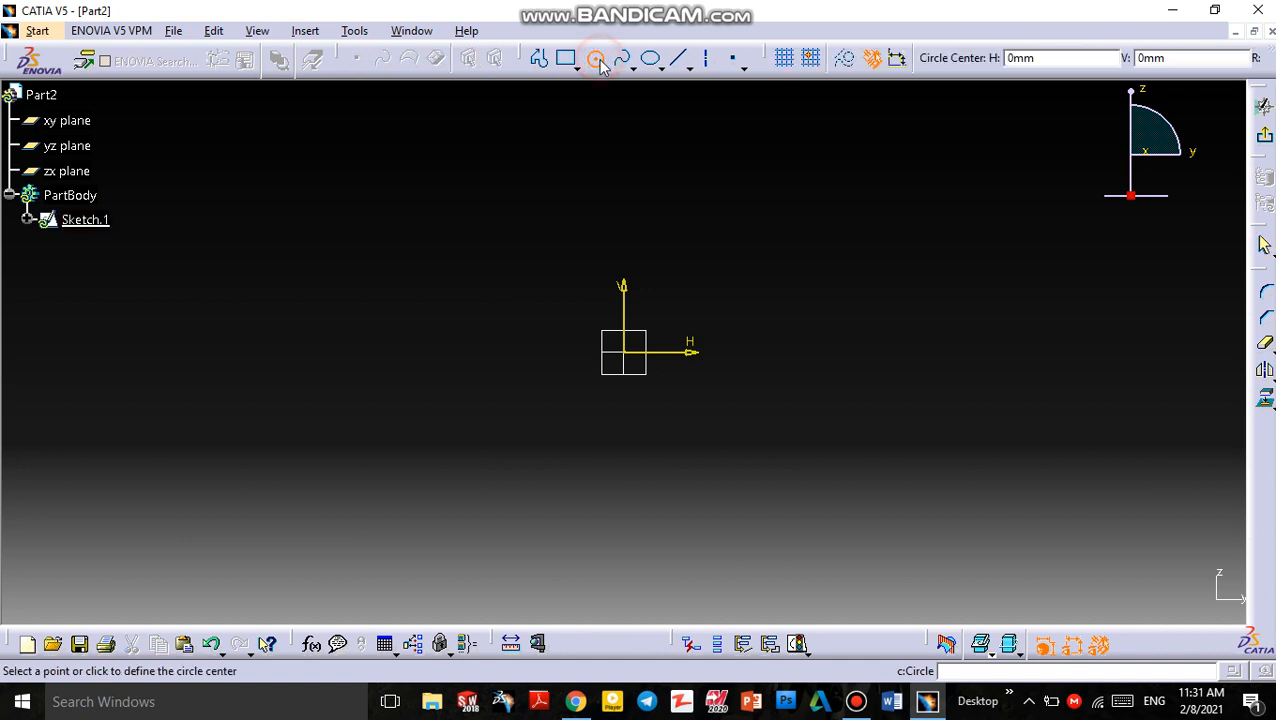
left_click(633, 358)
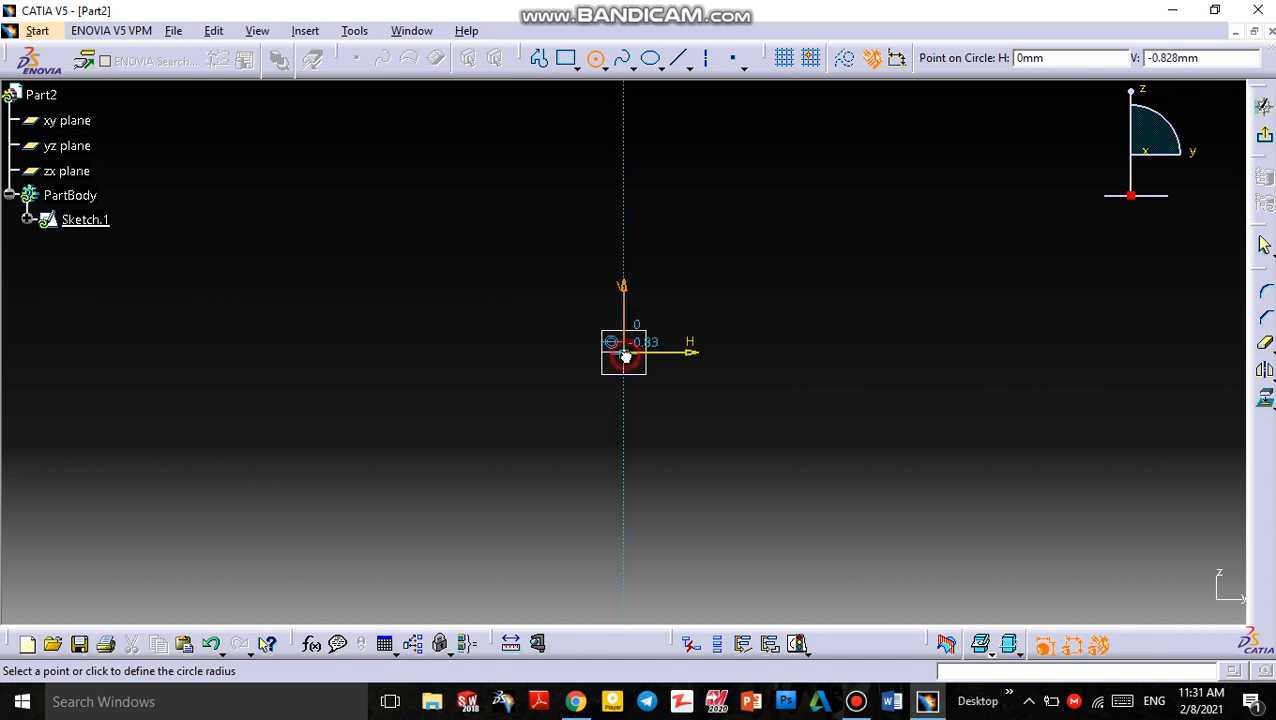
left_click(819, 437)
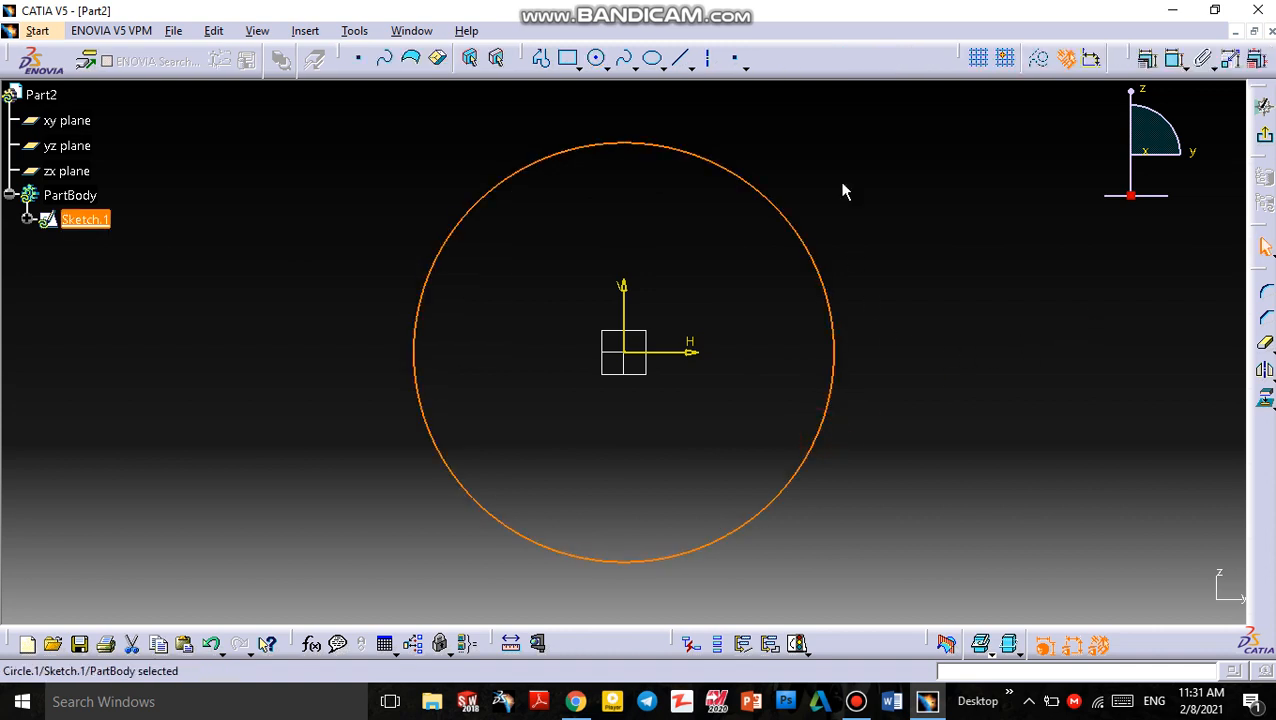
Dimension the circle's diameter and set it to 200 mm
left_click(1178, 64)
left_click(832, 330)
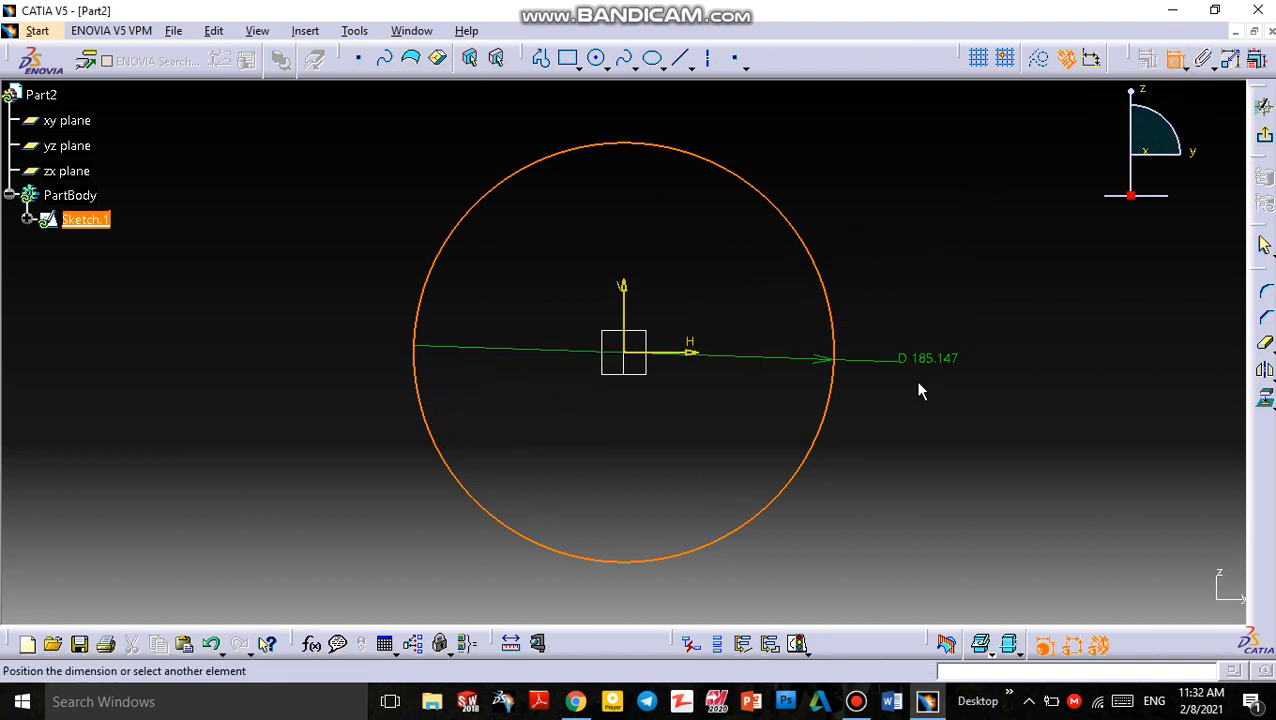
left_click(899, 300)
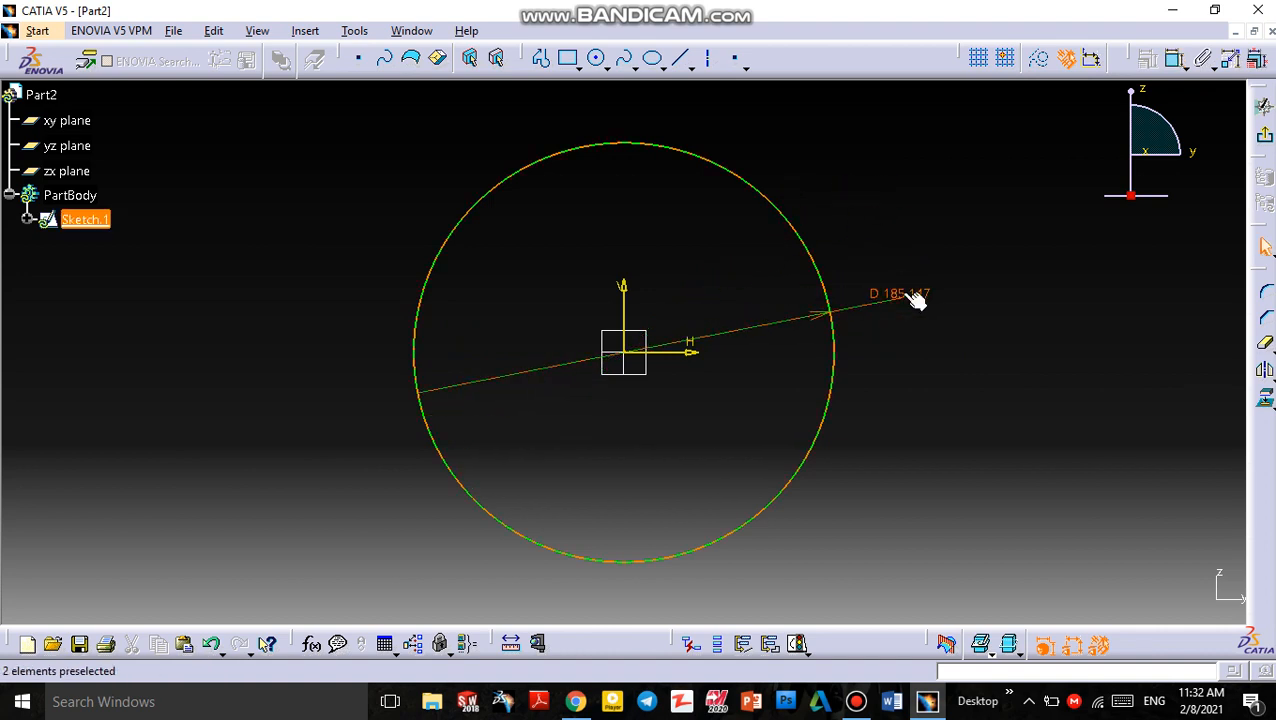
double_click(904, 302)
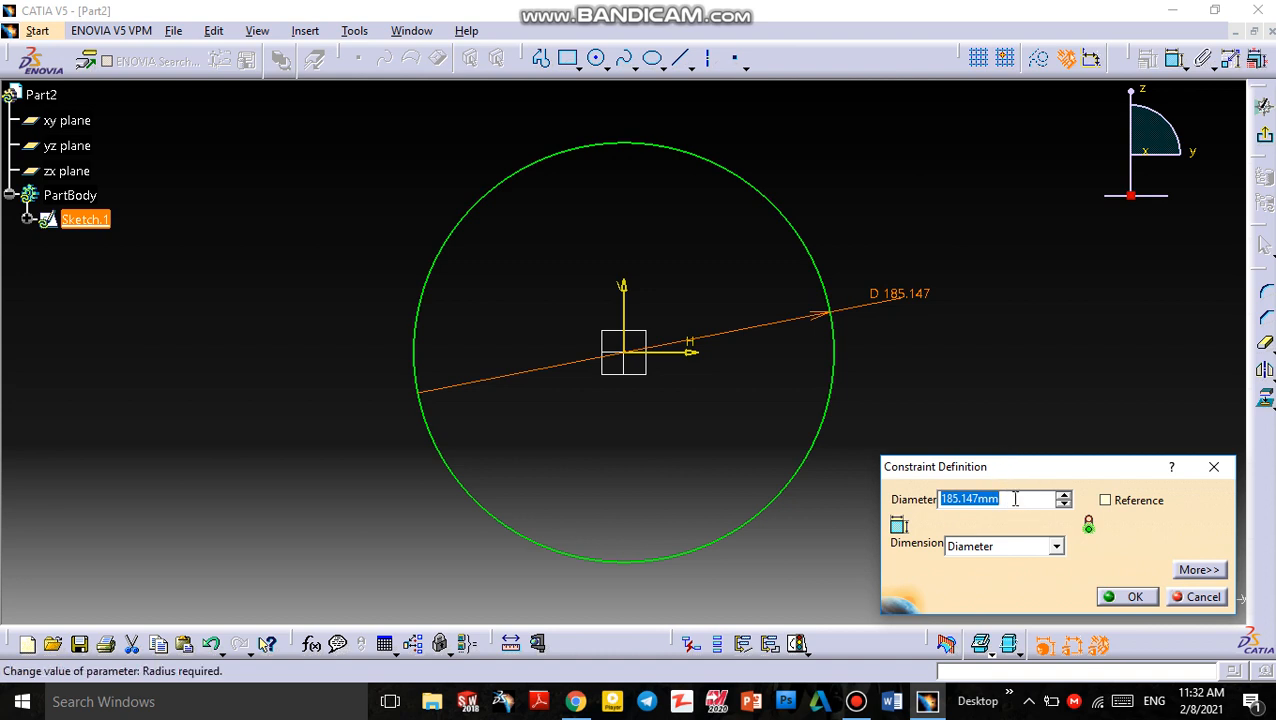
type("2")
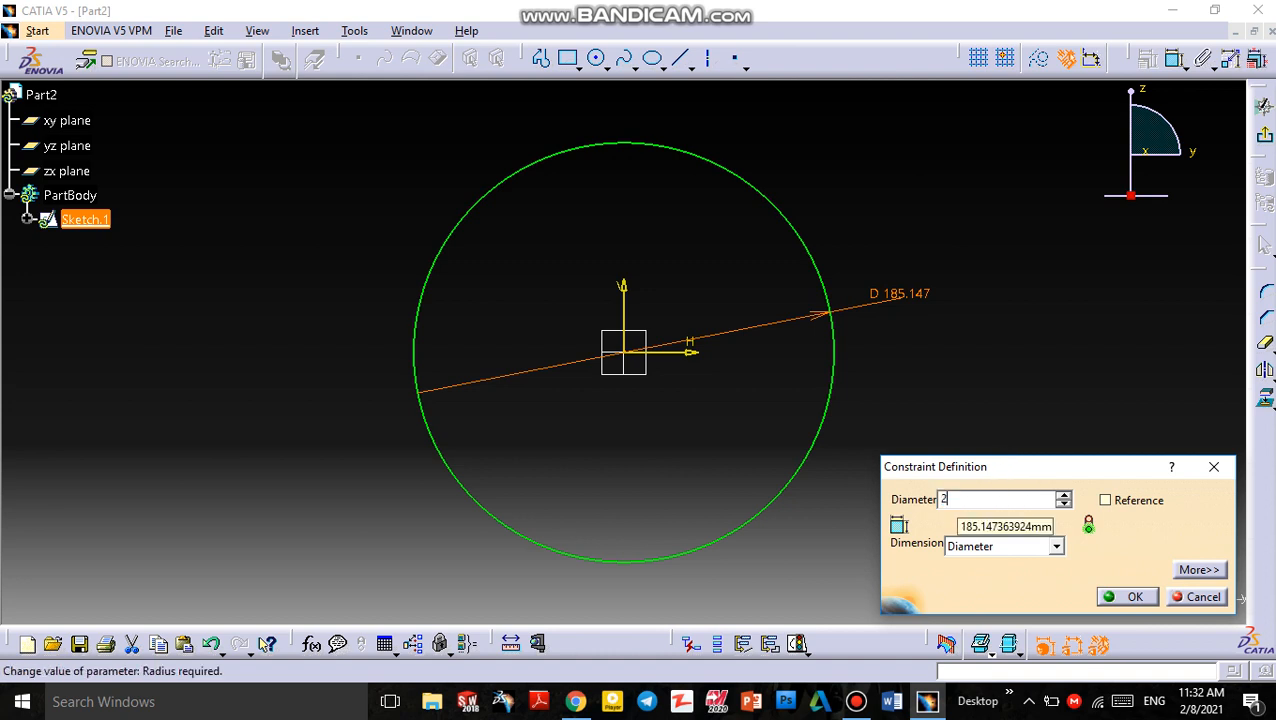
type("00")
key("Return")
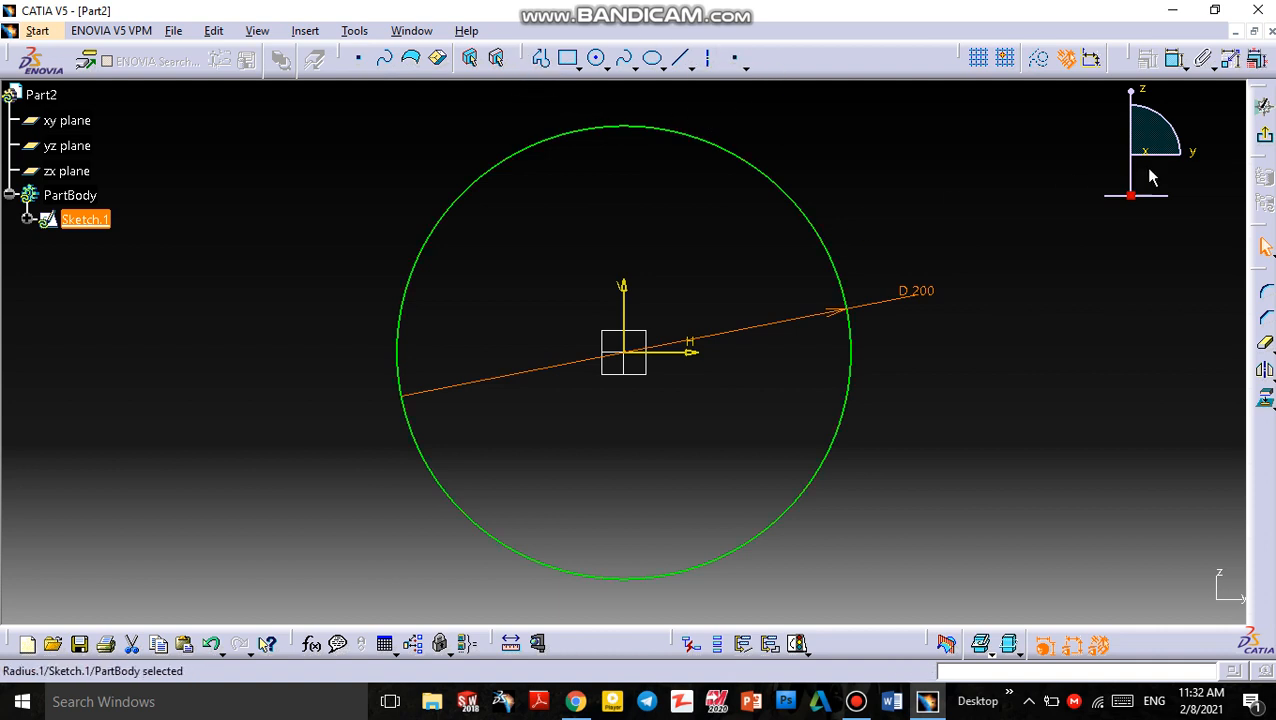
left_click(1267, 350)
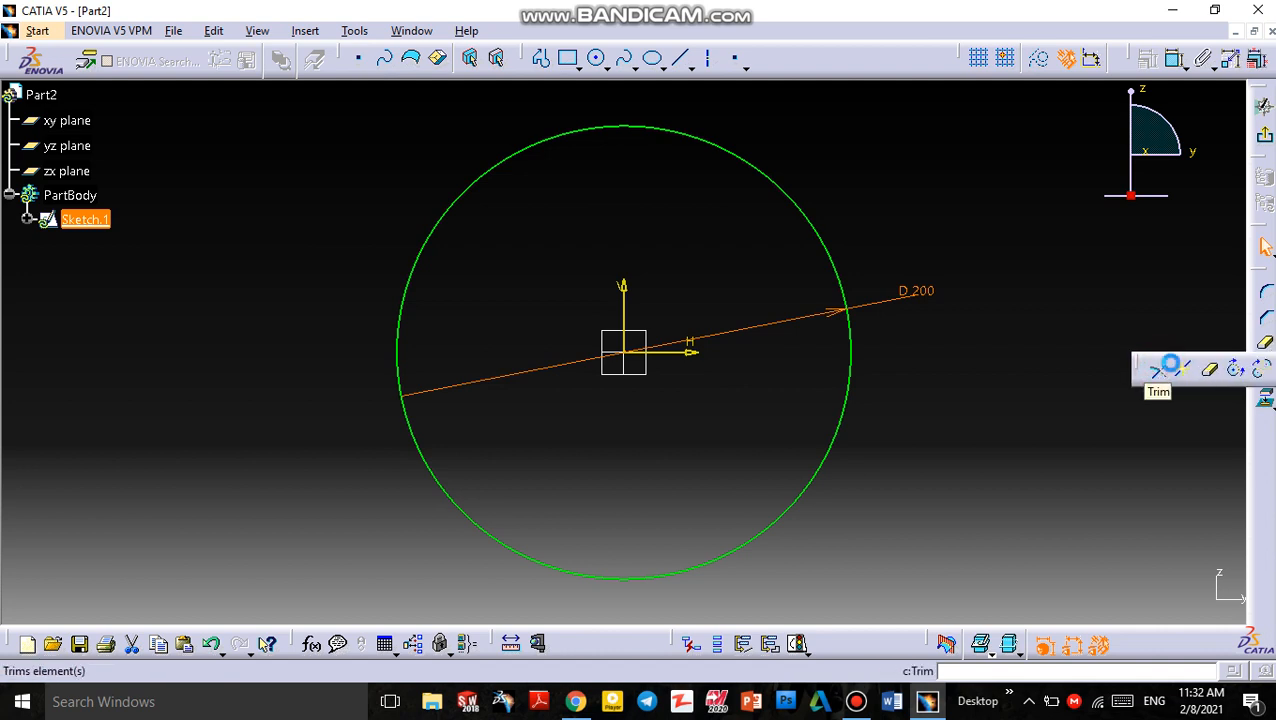
left_click(1157, 369)
left_click(1268, 345)
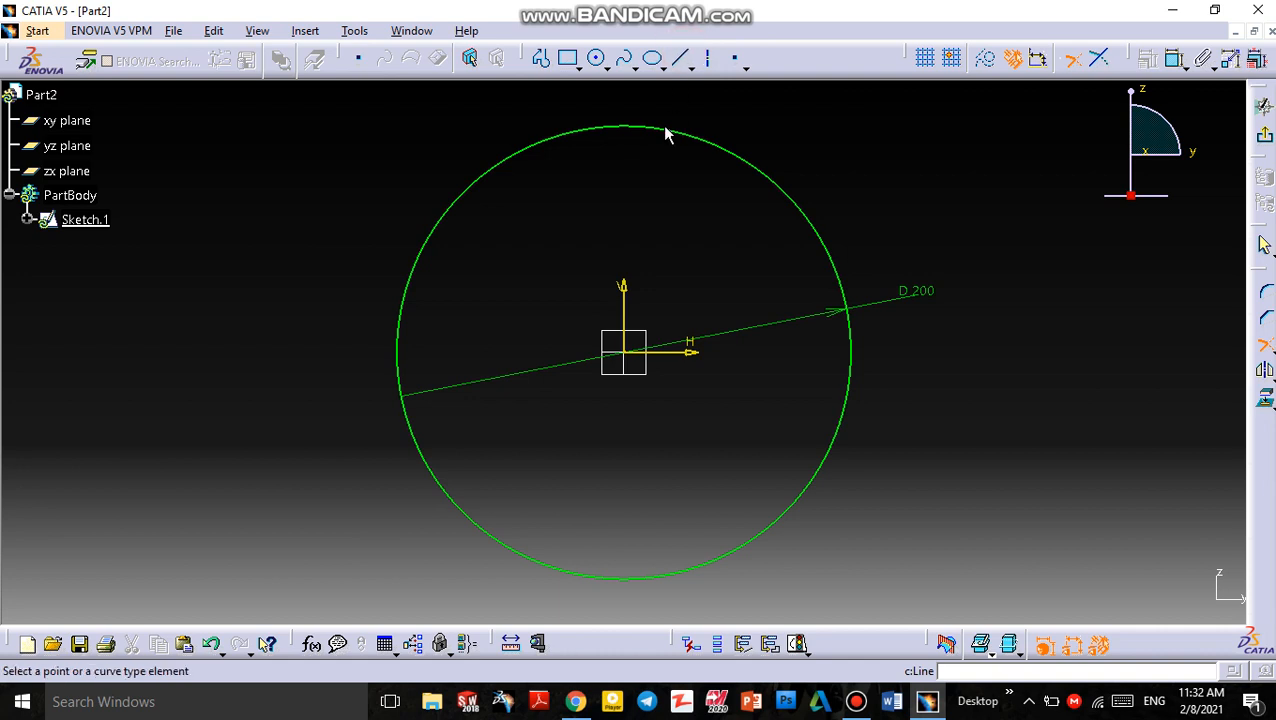
left_click(624, 352)
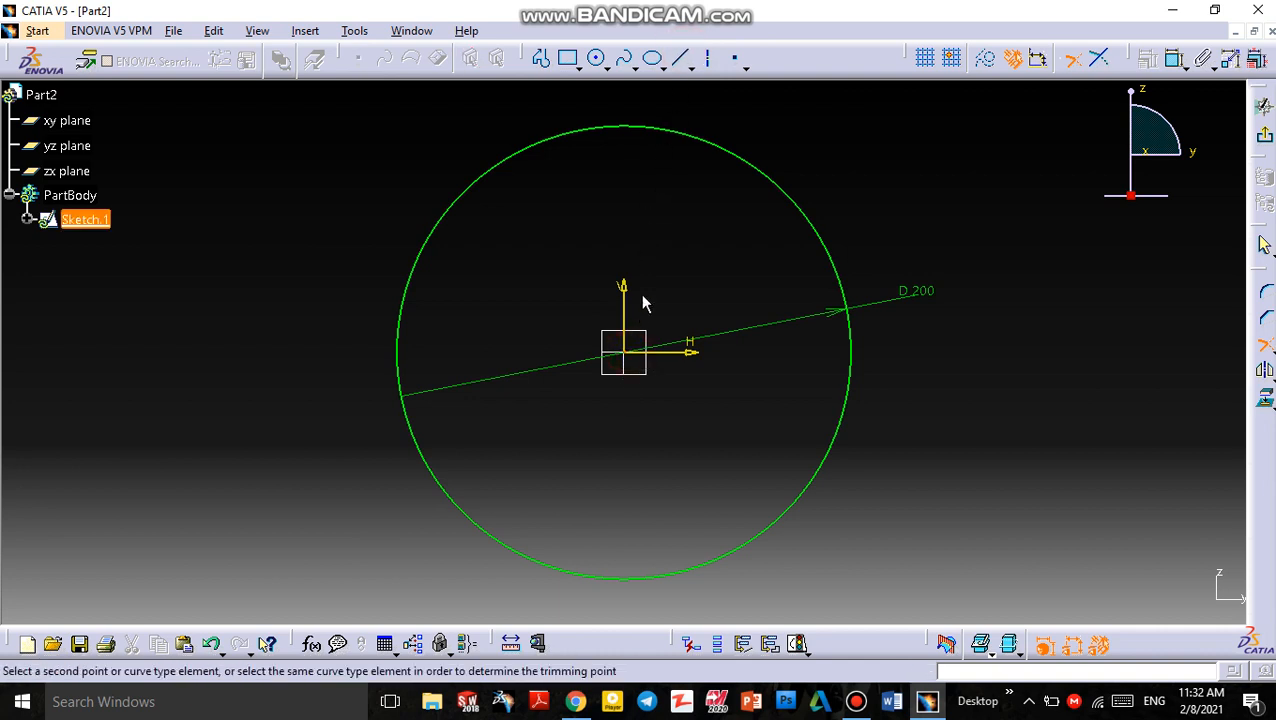
Draw a vertical line from the origin up to the top of the circle
left_click(685, 58)
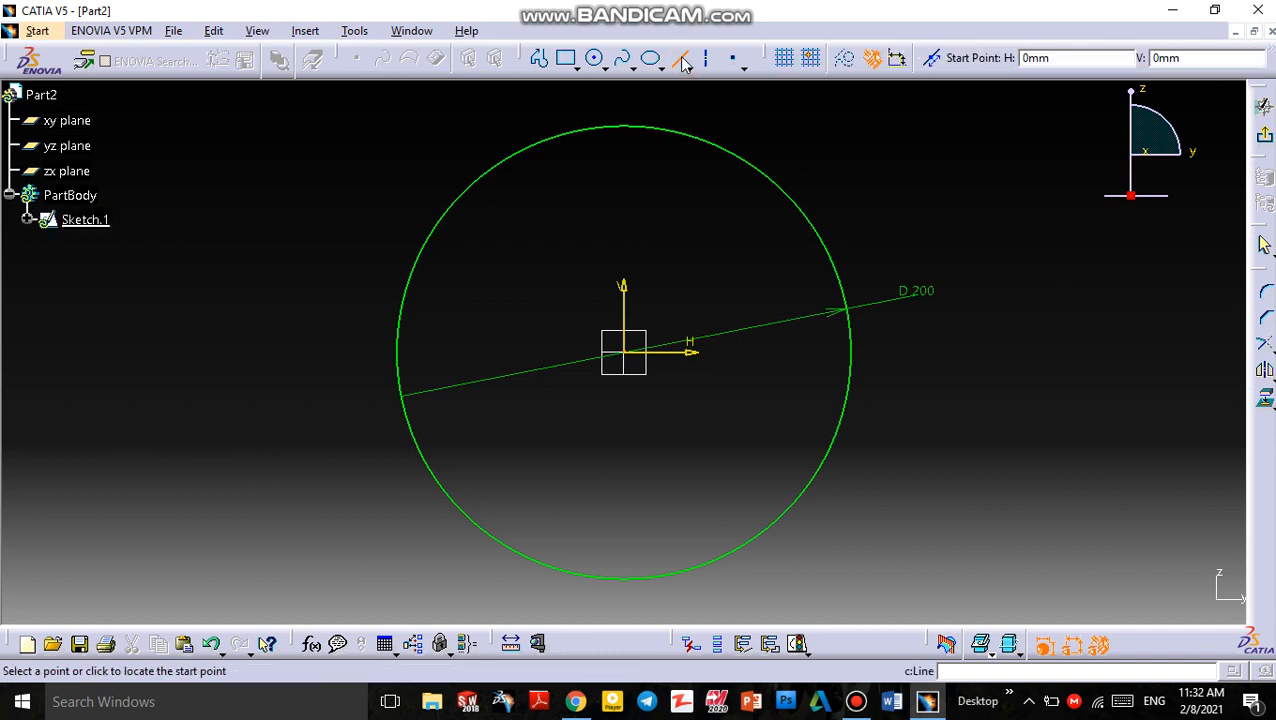
left_click(630, 350)
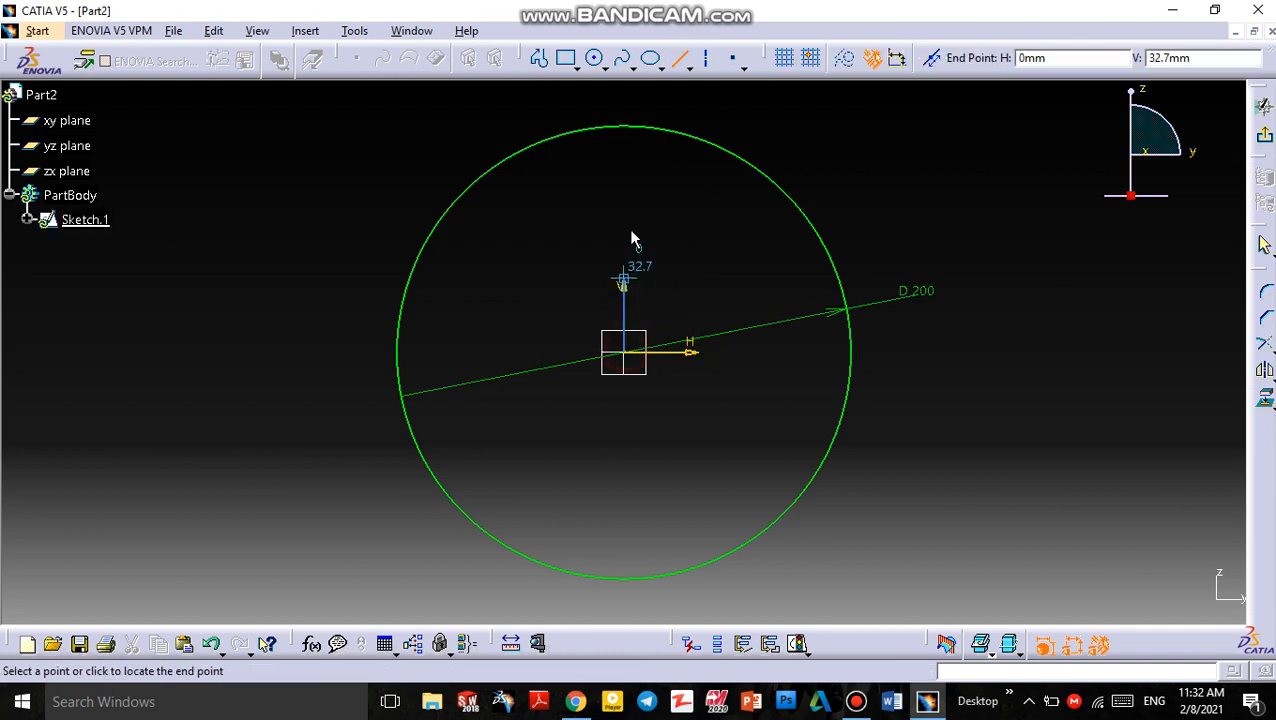
left_click(630, 126)
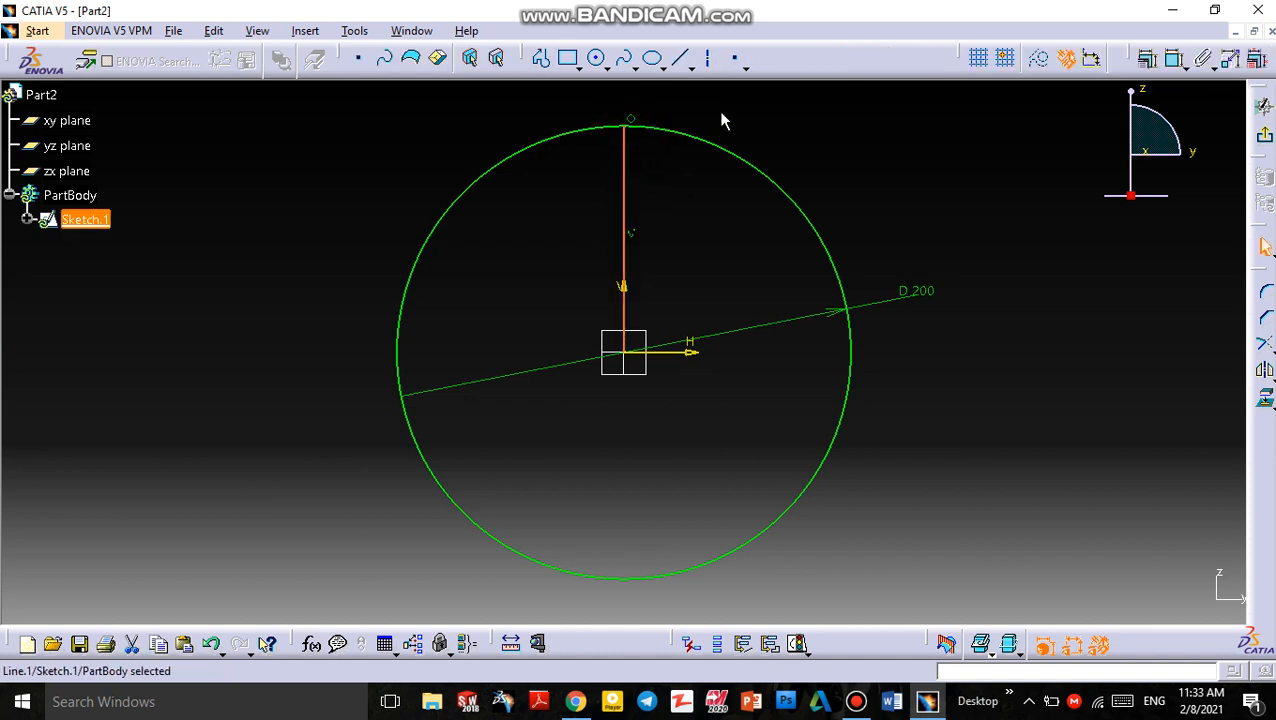
Draw a horizontal line from the origin to the circle's right edge
left_click(683, 60)
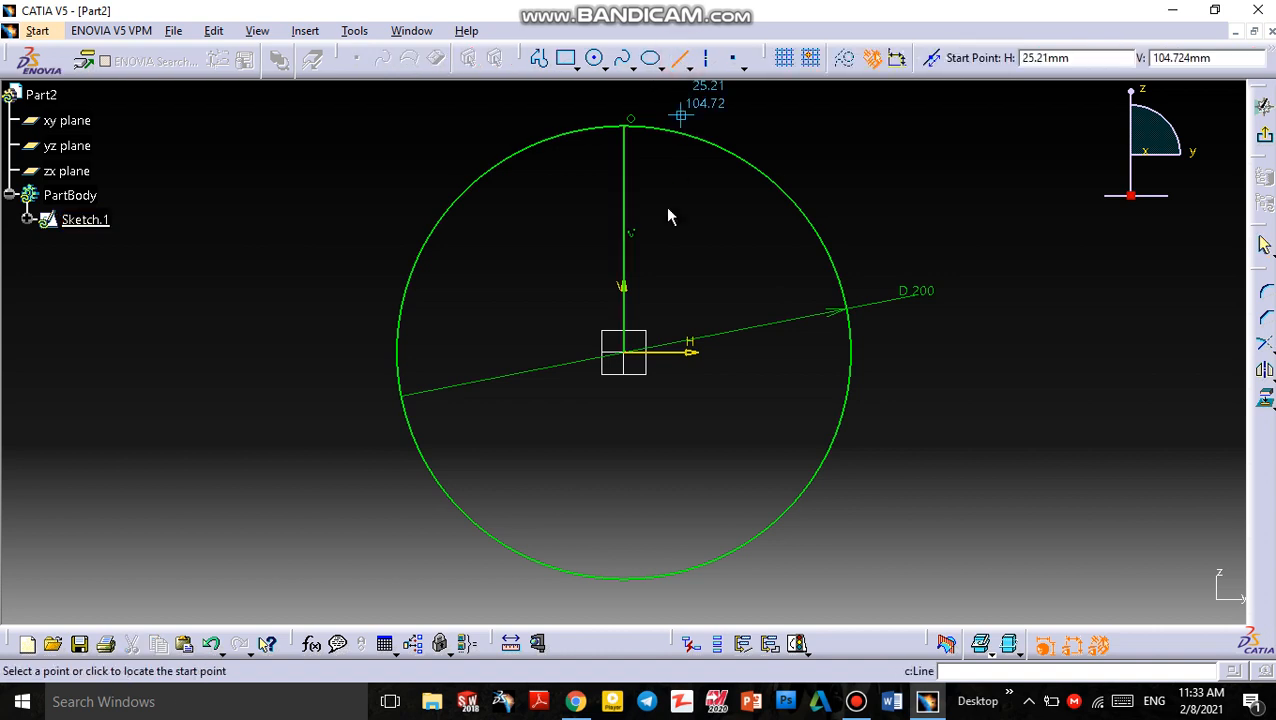
left_click(629, 354)
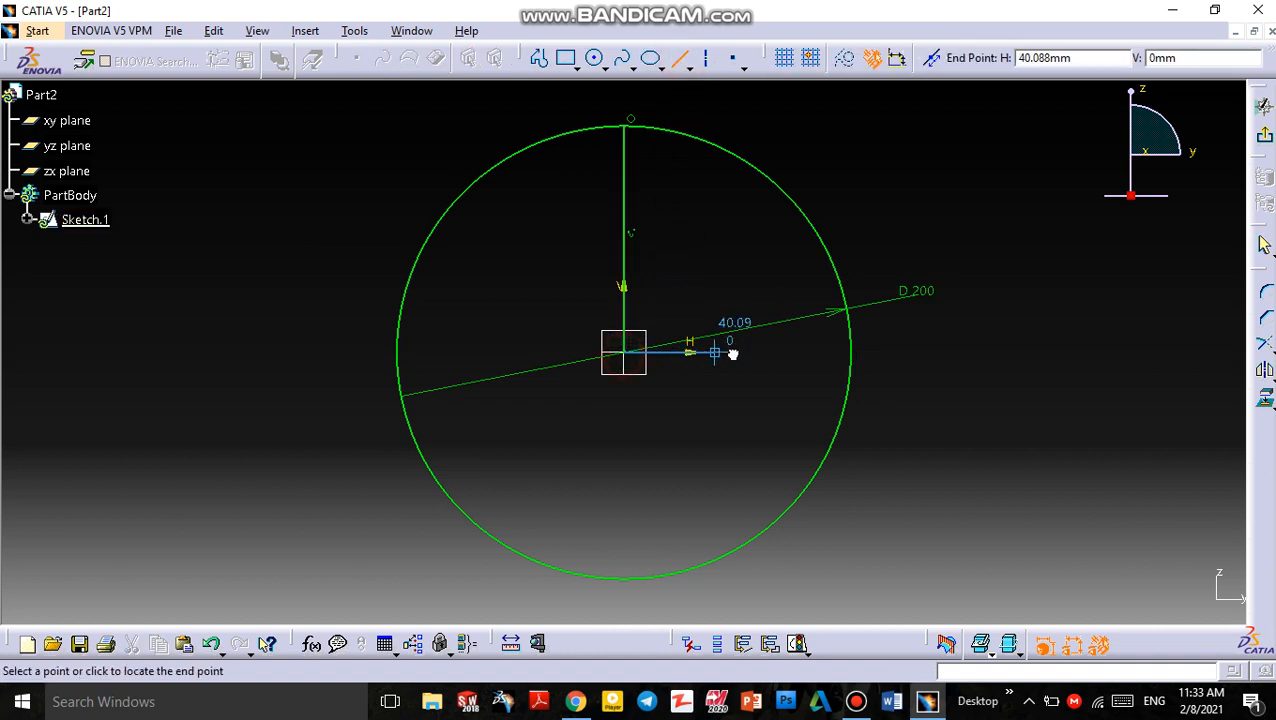
left_click(850, 352)
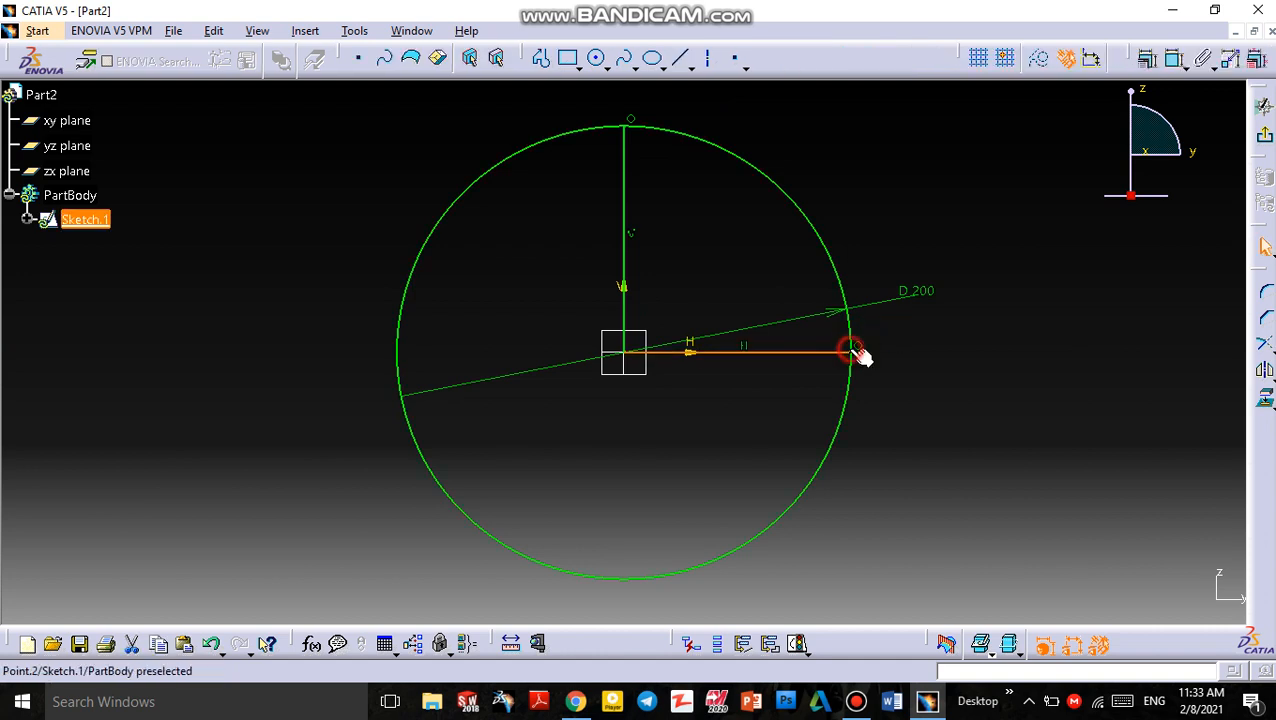
Quick-trim away the circle's arc outside the two lines, leaving a quarter-circle profile
left_click(1269, 358)
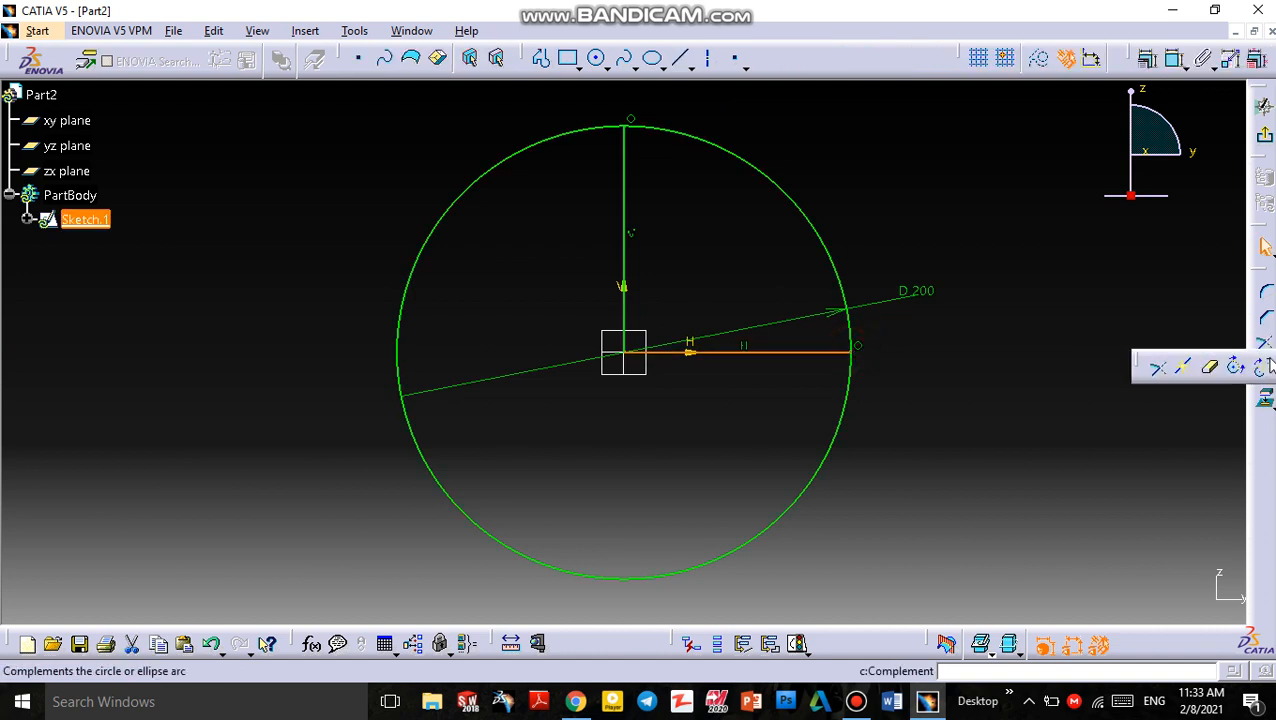
left_click(1212, 370)
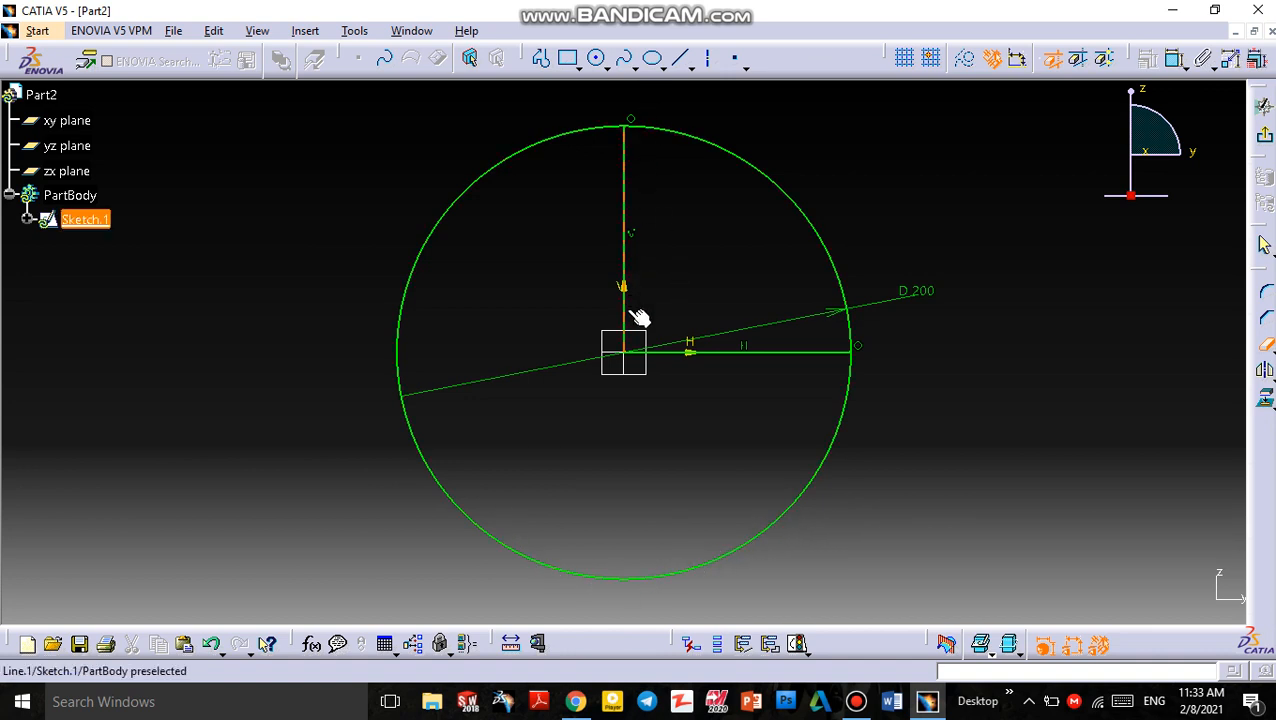
left_click(449, 498)
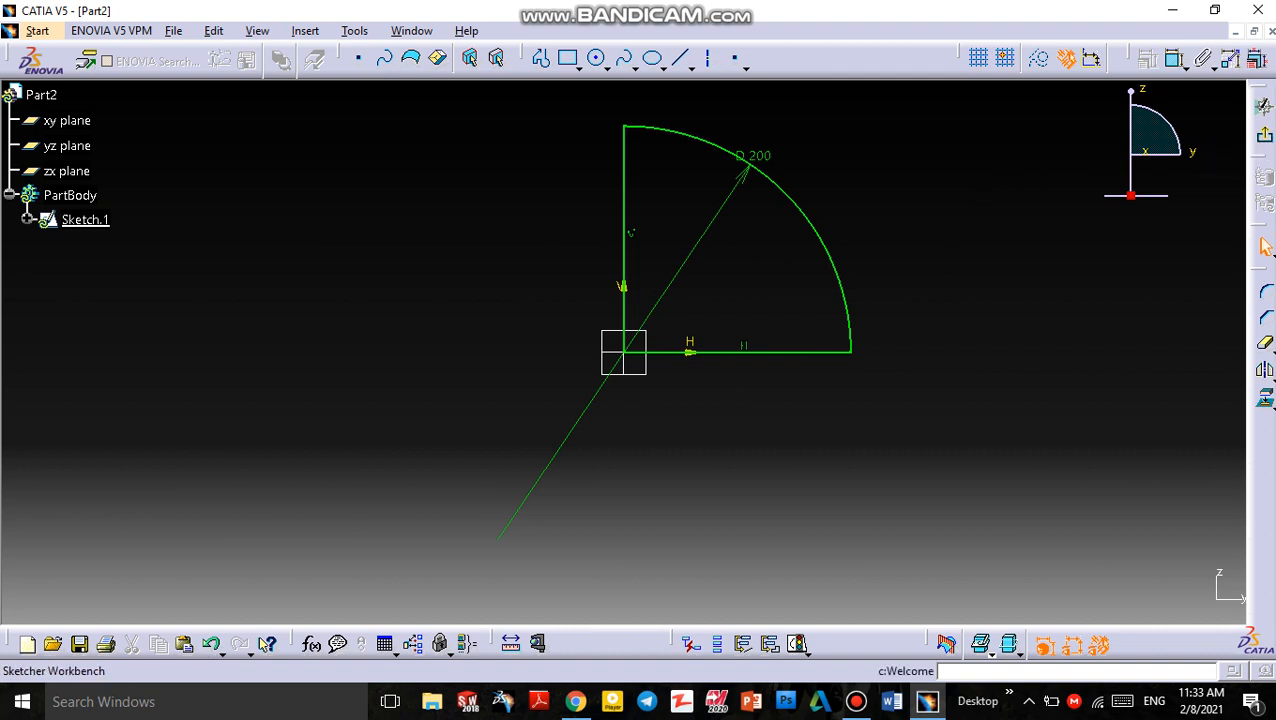
Exit the sketch and pad the quarter-circle profile to a length of 50 mm
left_click(1265, 140)
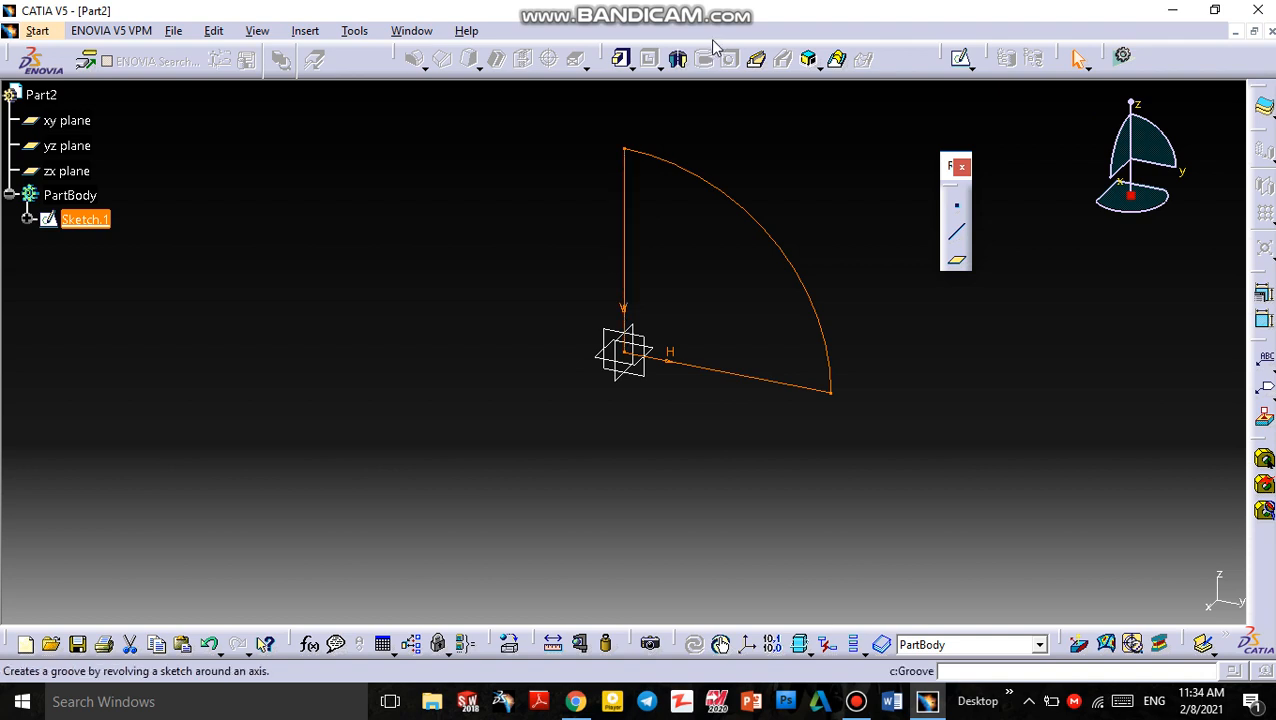
left_click(633, 66)
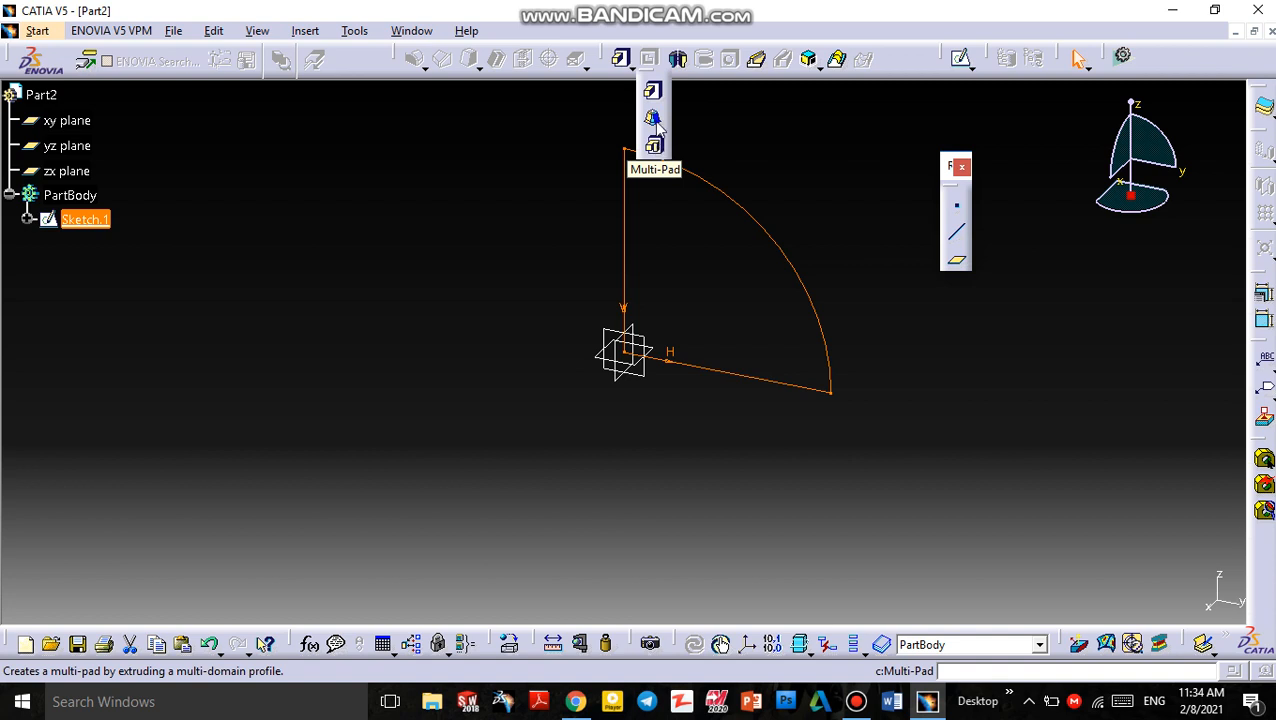
left_click(654, 97)
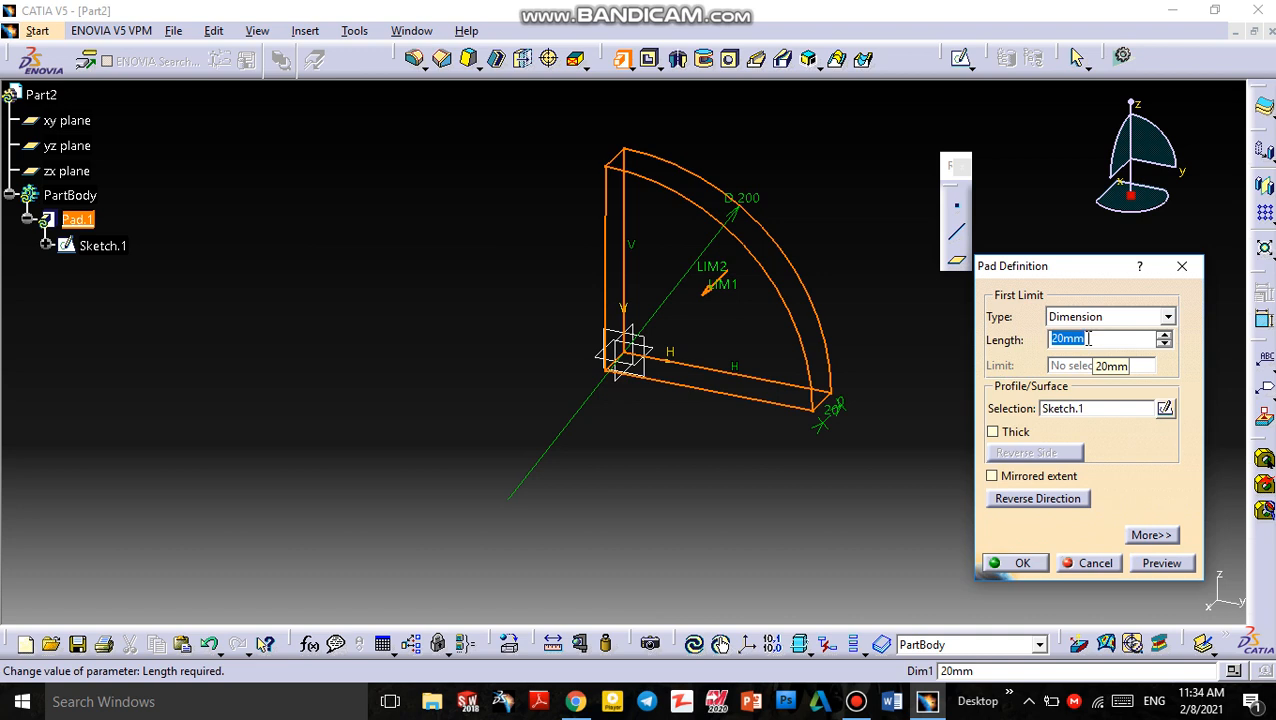
type("50")
key("Return")
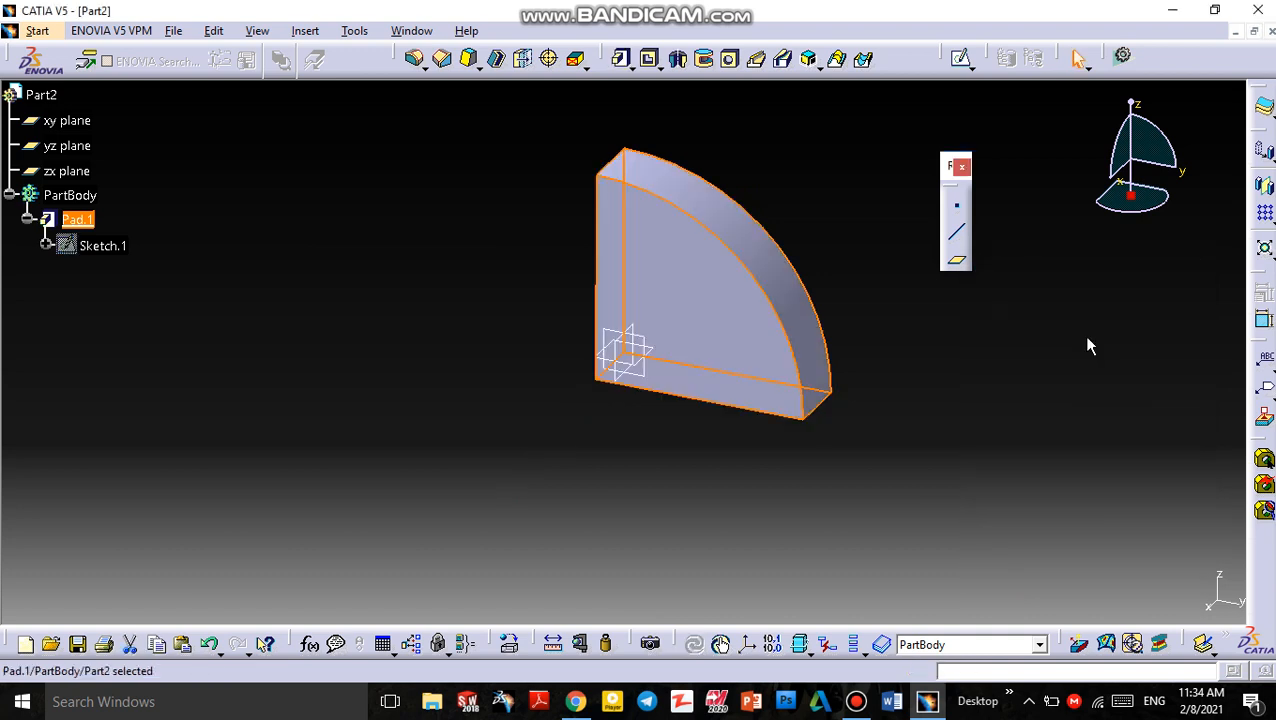
right_click(70, 220)
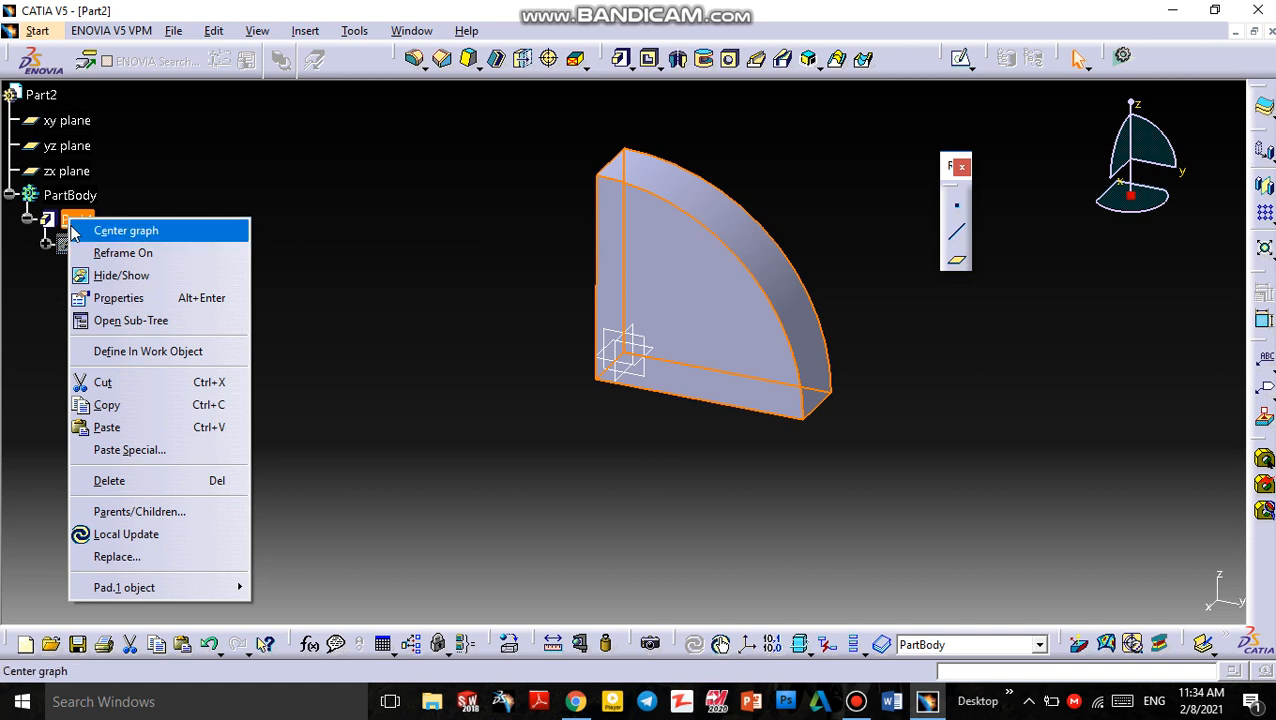
left_click(158, 198)
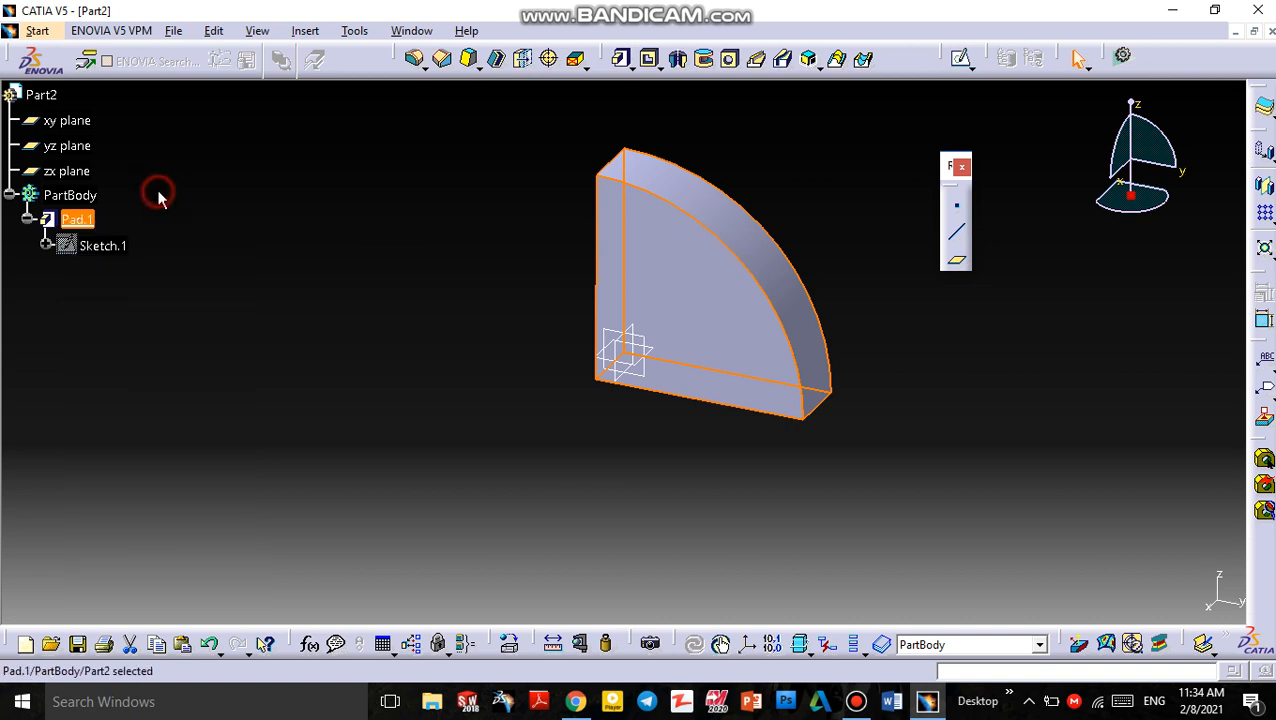
left_click(92, 246)
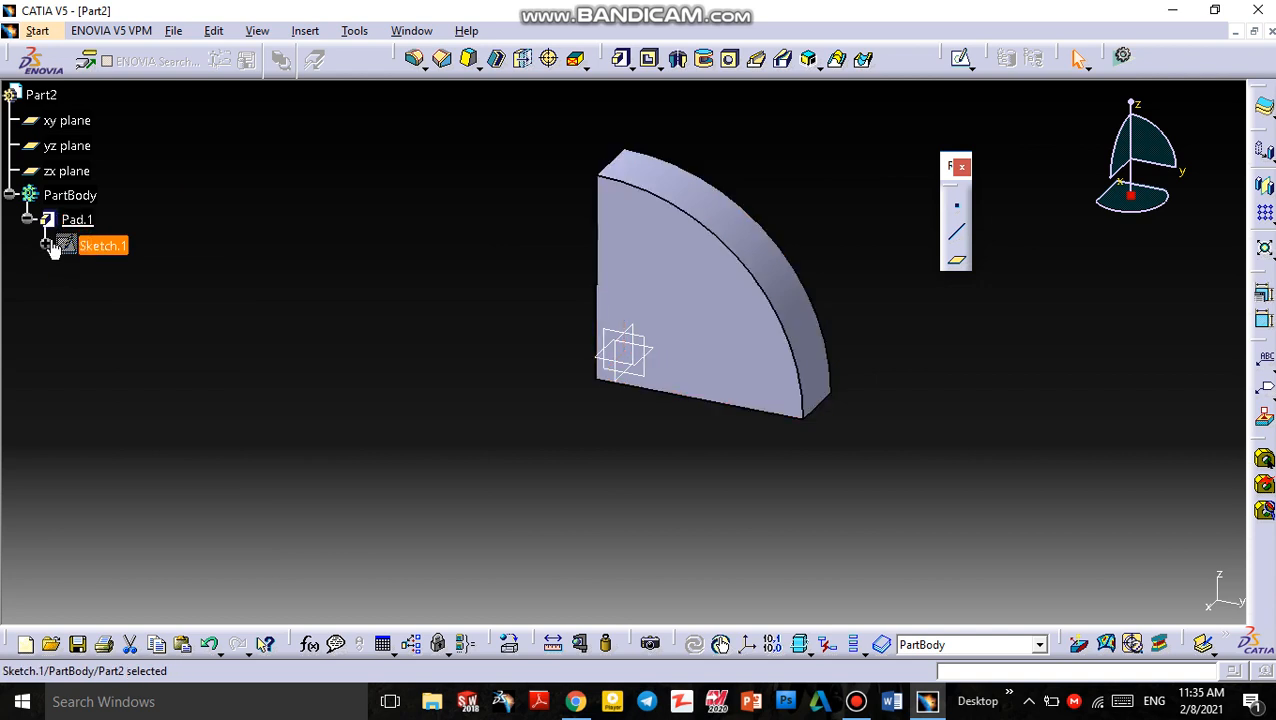
left_click(171, 203)
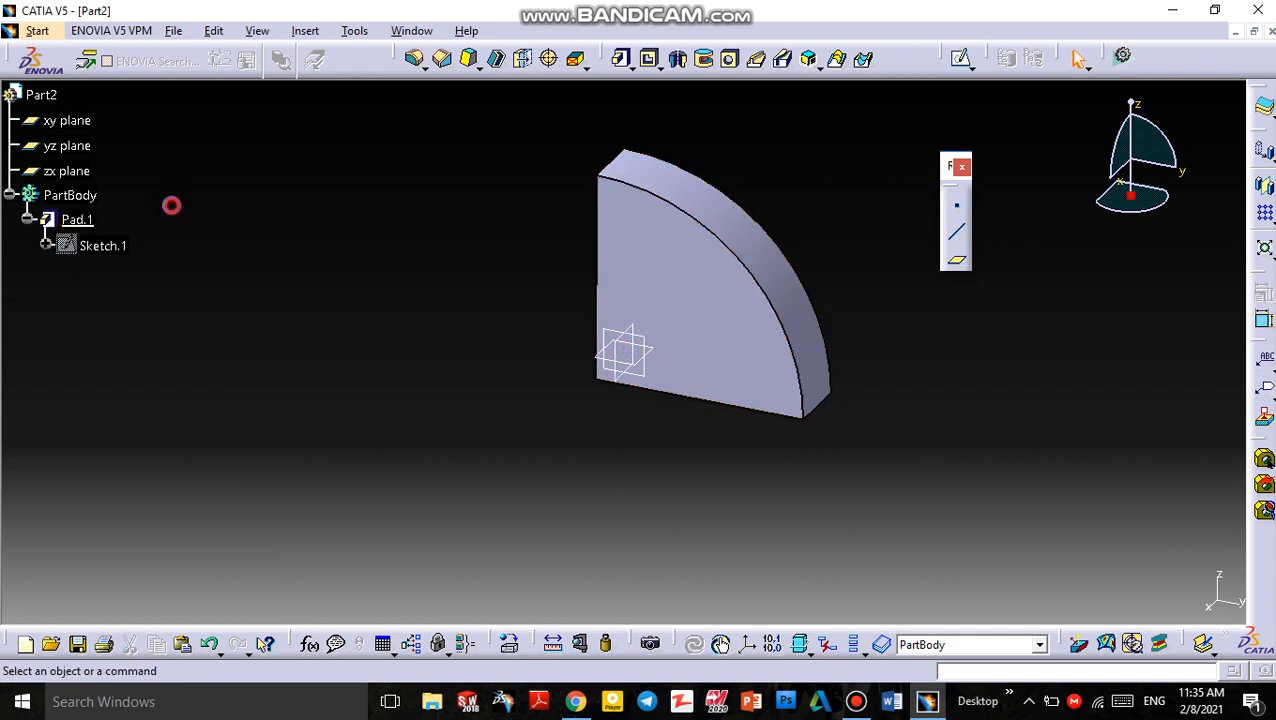
right_click(76, 227)
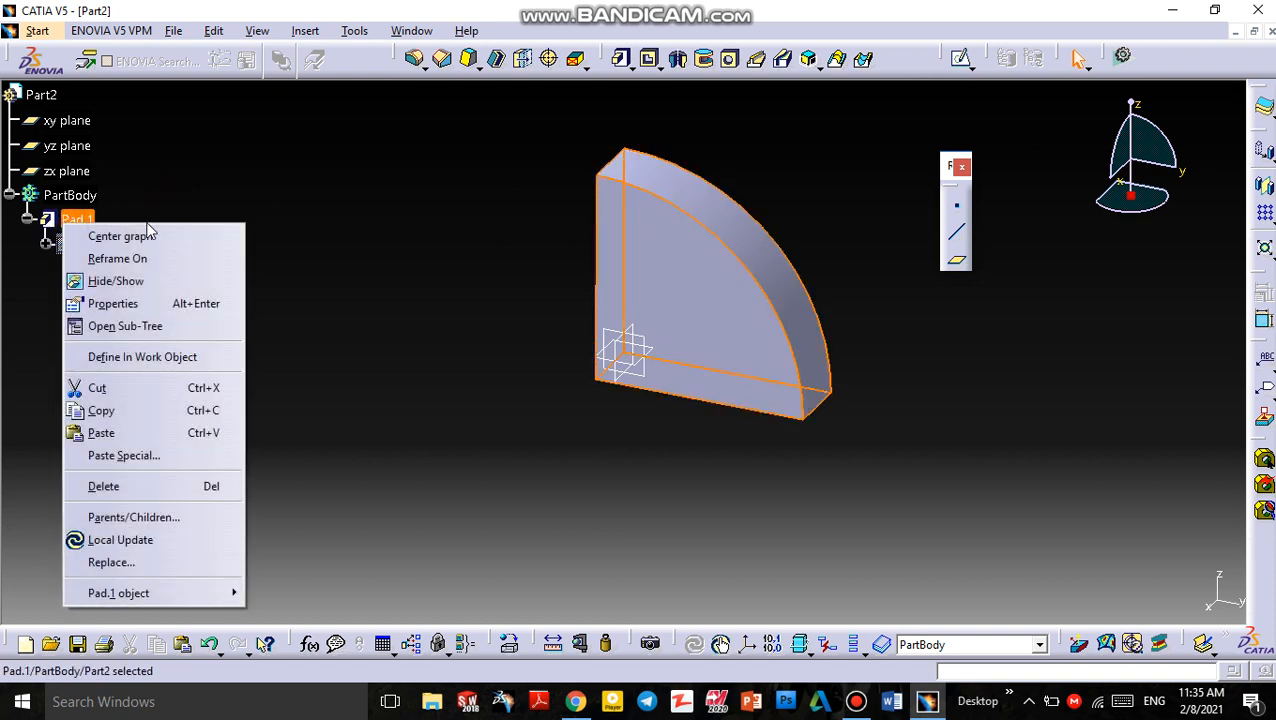
left_click(305, 347)
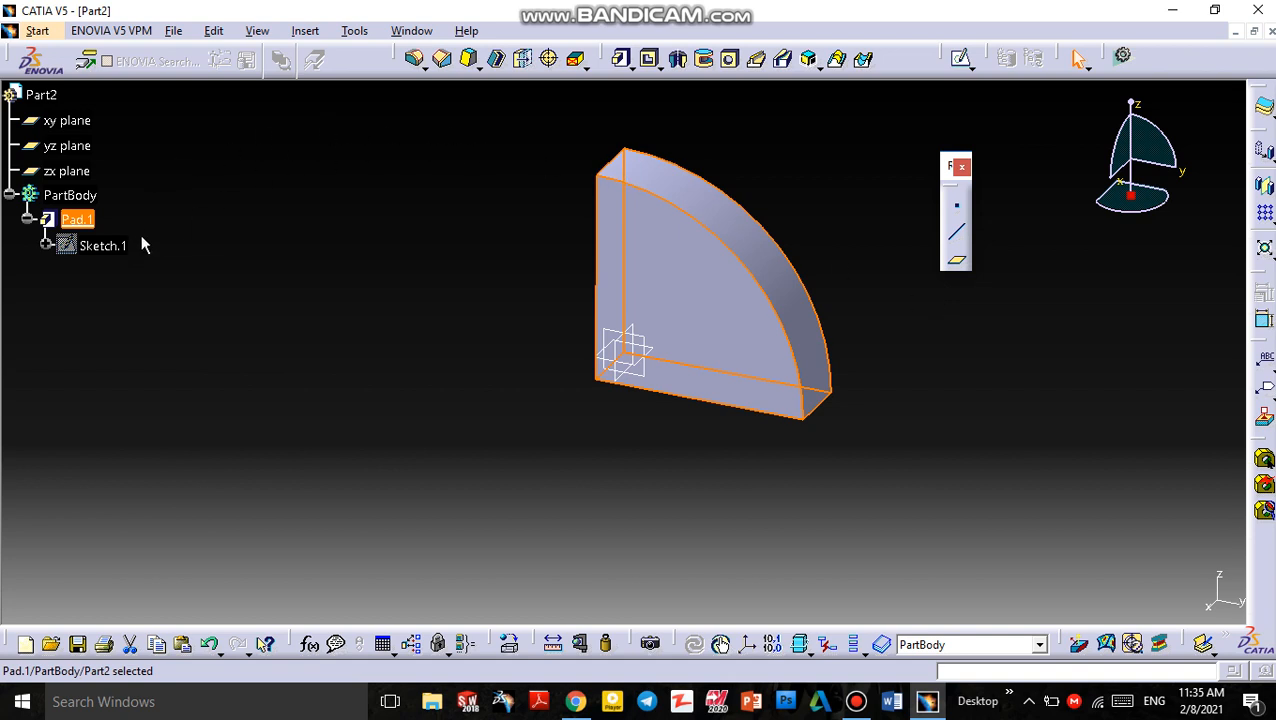
left_click(46, 245)
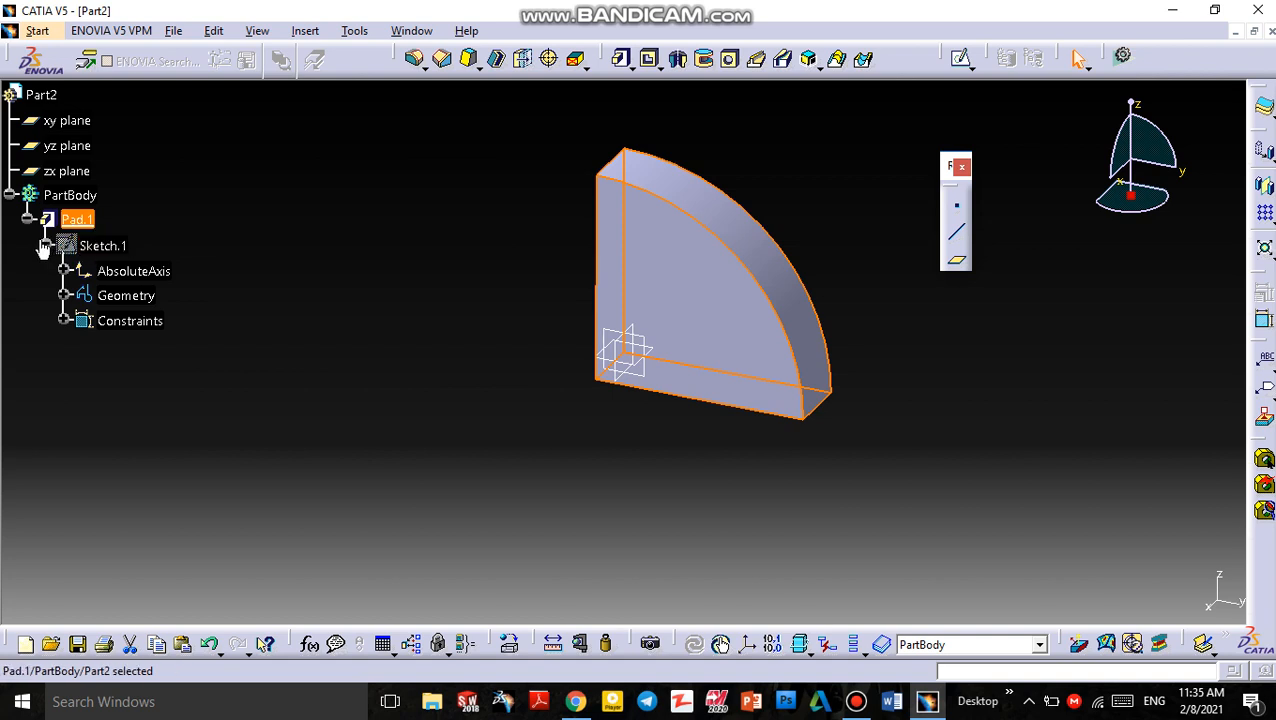
left_click(46, 245)
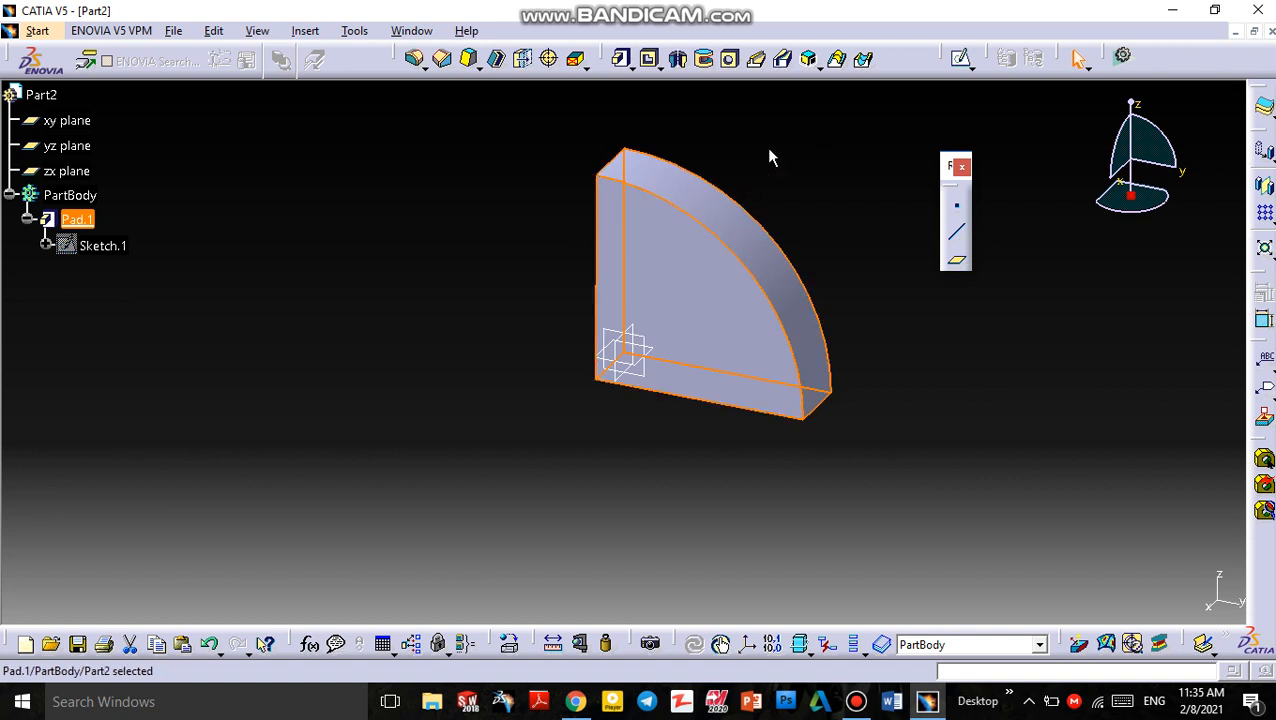
Undo the pad to return to the quarter-circle sketch
key("ctrl+z")
key("ctrl+z")
key("ctrl+z")
key("ctrl+z")
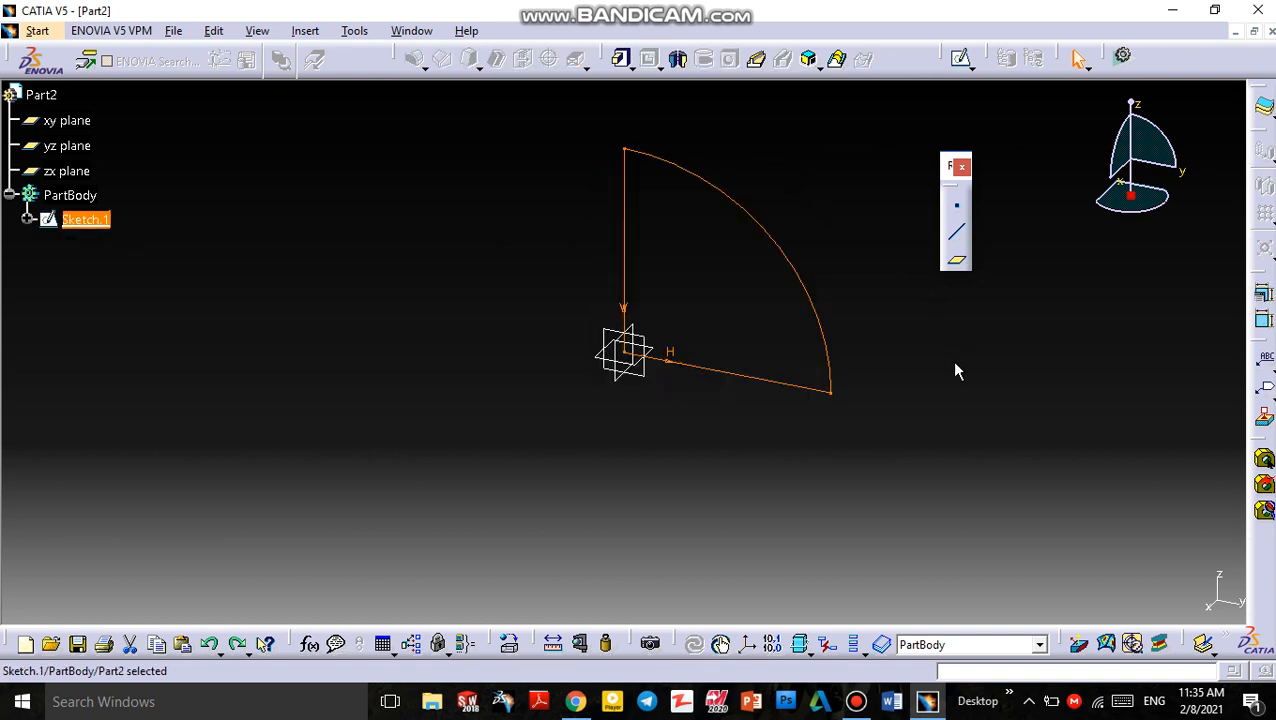
Revolve the quarter-circle sketch into a shaft about its horizontal line, with Thick Profile enabled and direction reversed
left_click(682, 60)
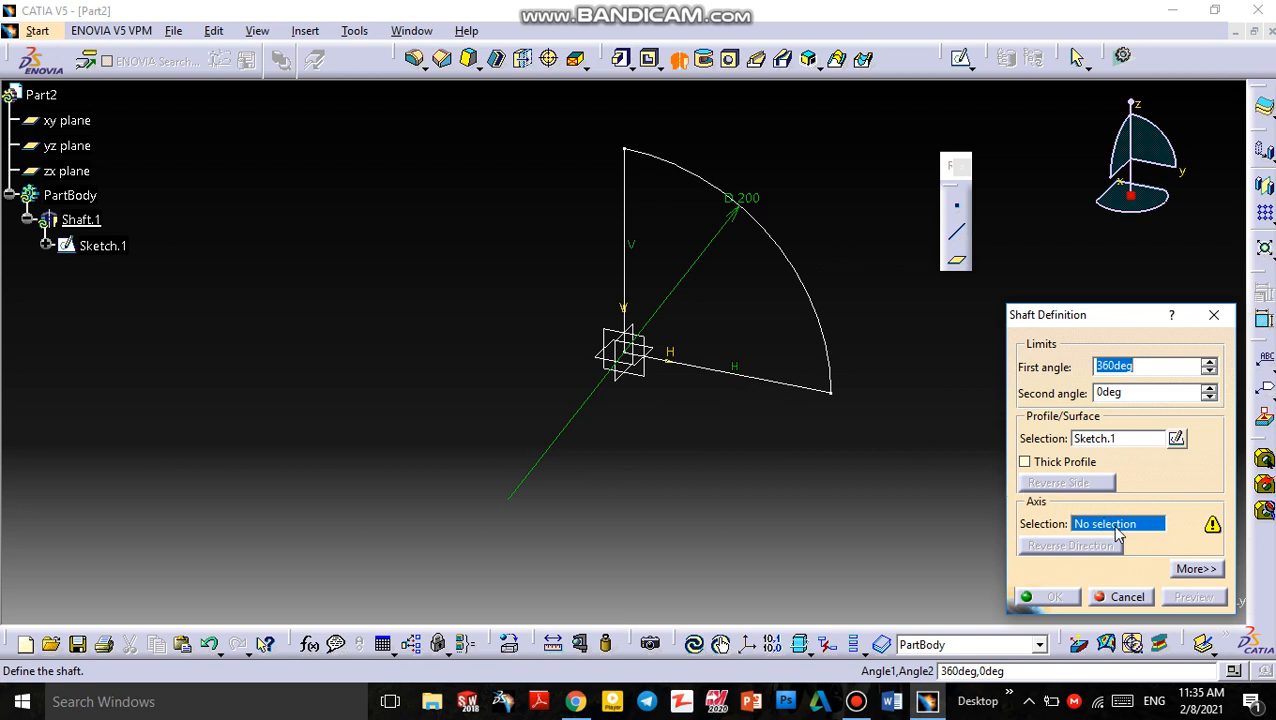
left_click(697, 373)
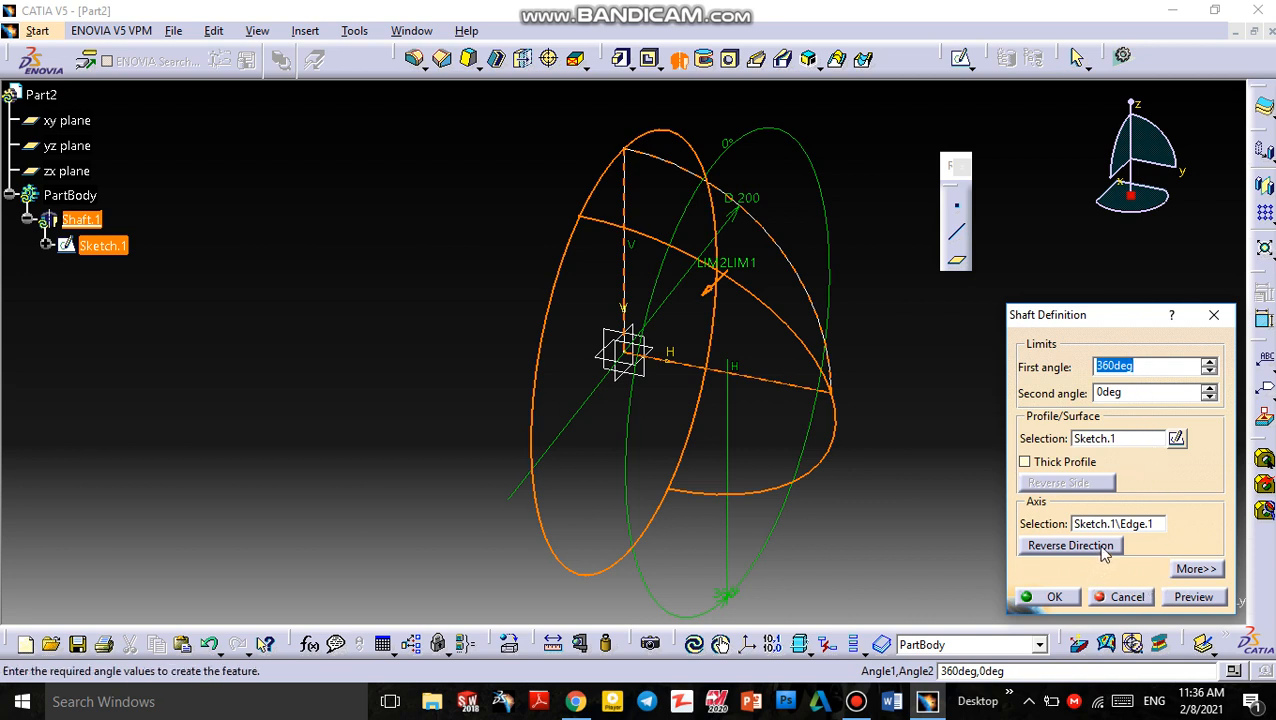
left_click(1039, 466)
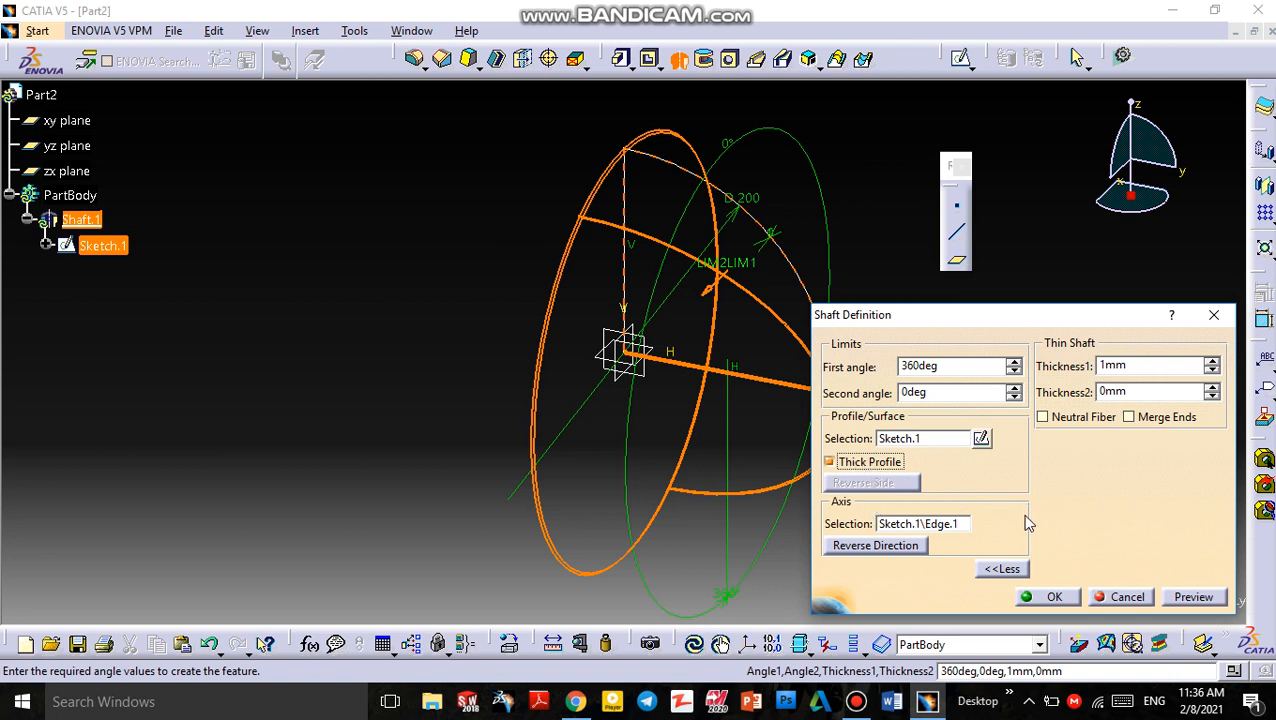
left_click(871, 546)
left_click(871, 546)
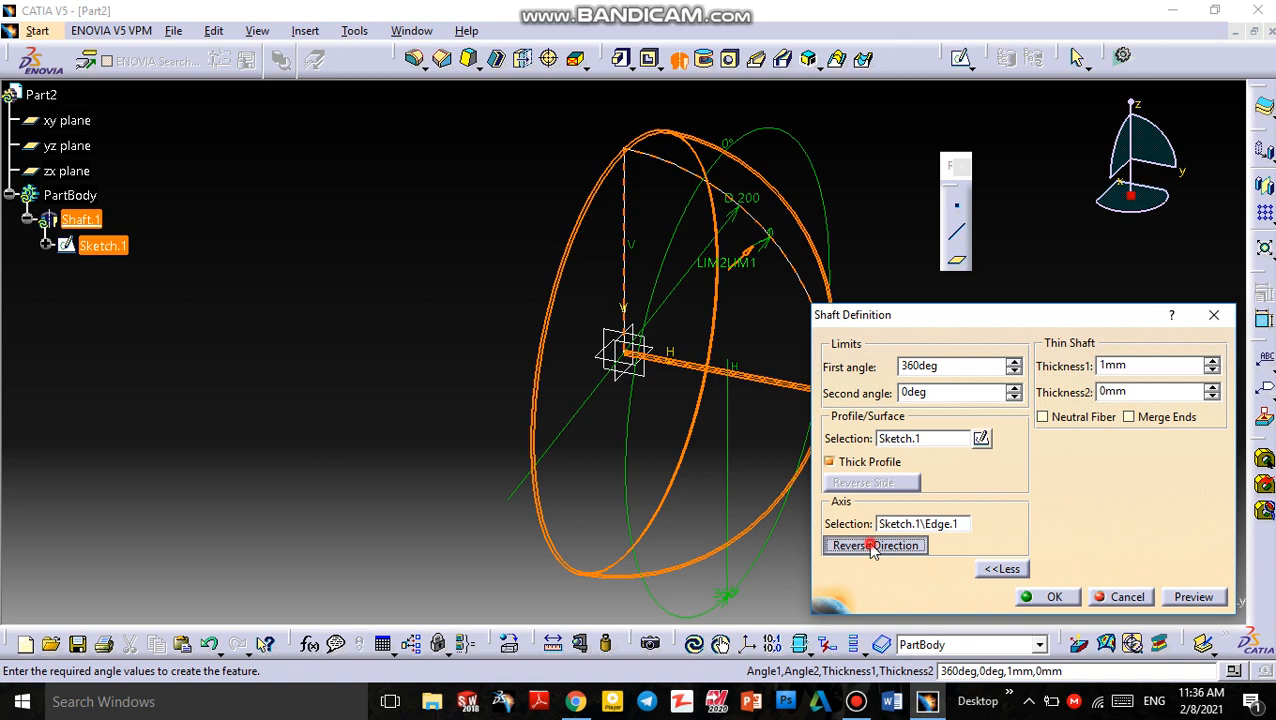
left_click(871, 546)
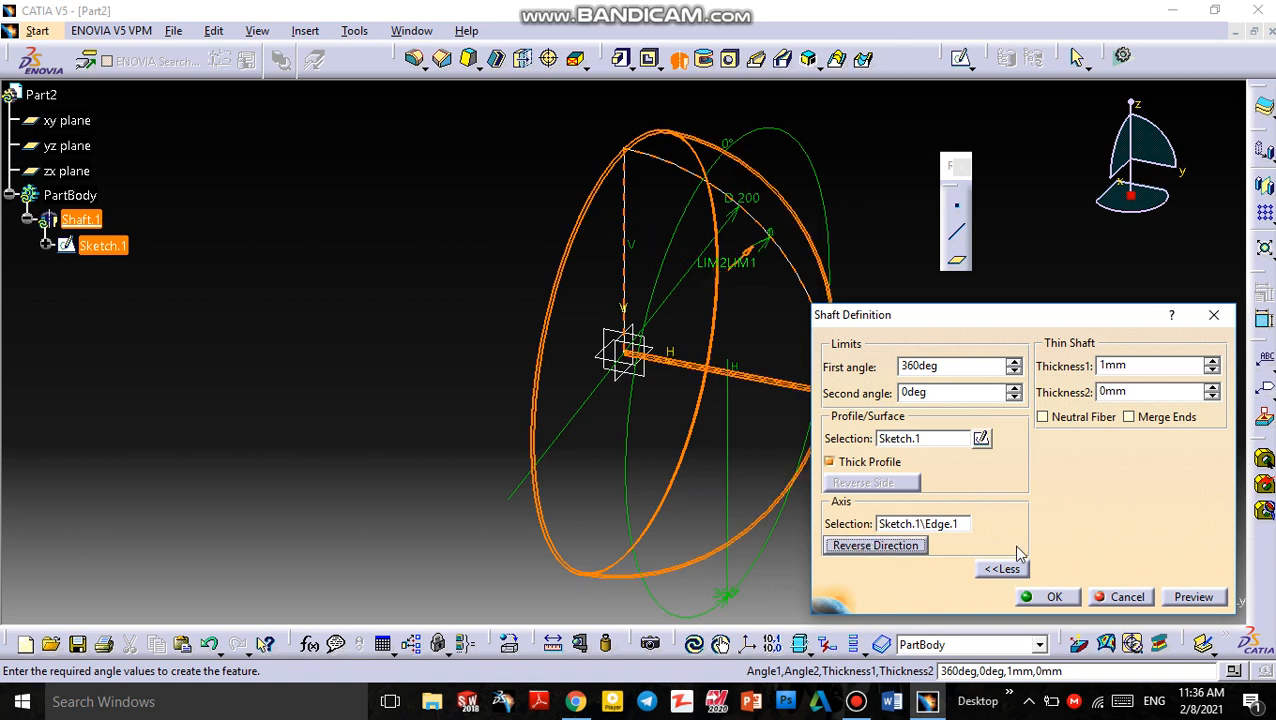
left_click(1041, 598)
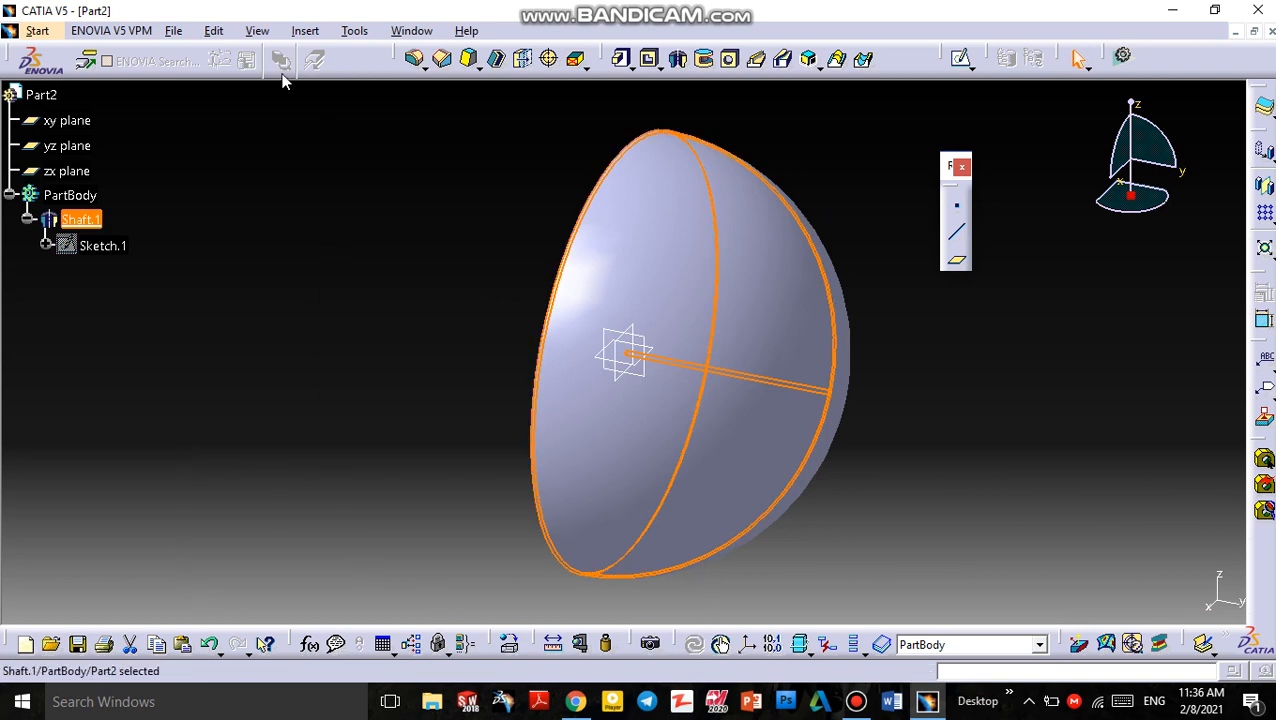
Rotate the view to examine the revolved thin shaft from different angles
left_click(257, 30)
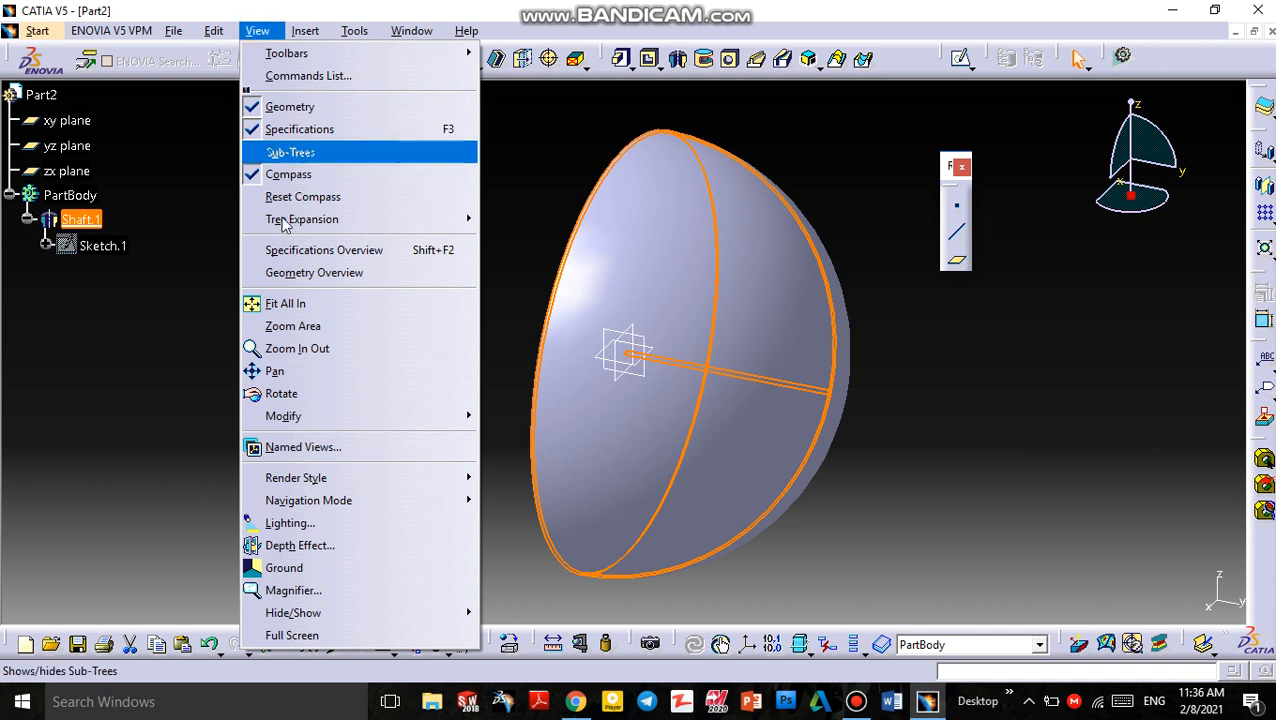
left_click(300, 394)
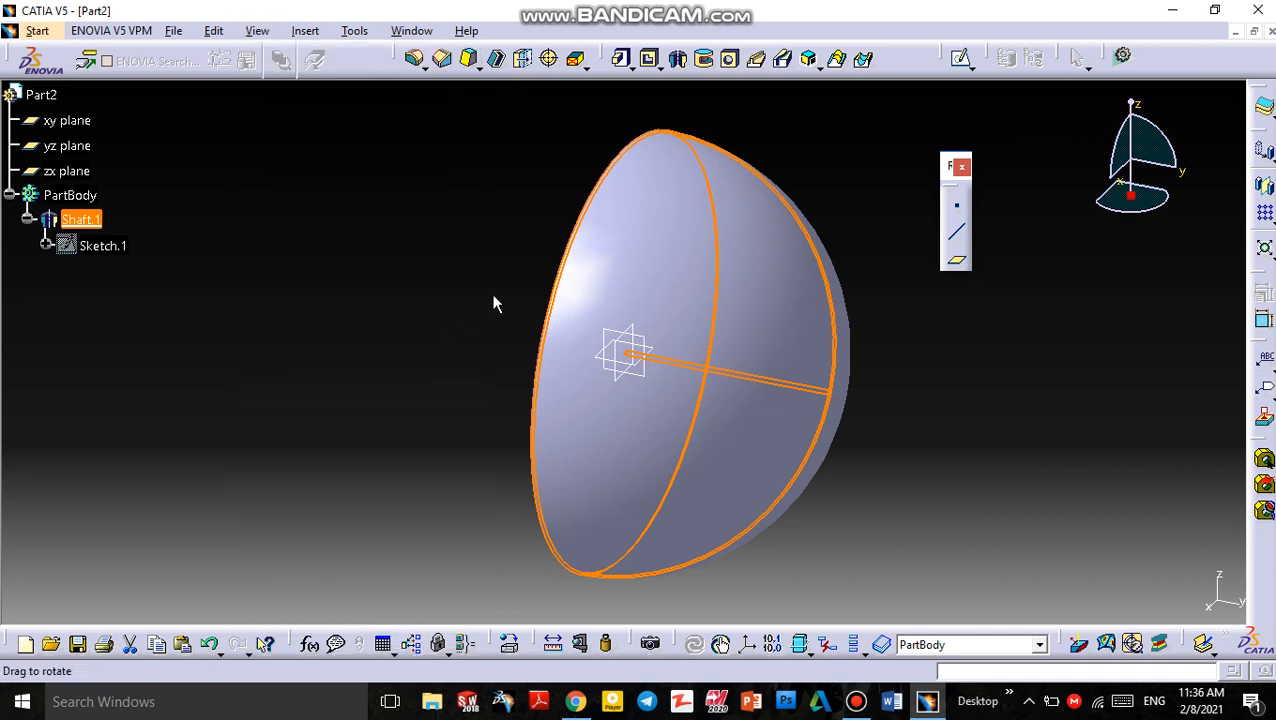
left_click_drag(493, 304, 760, 334)
left_click(965, 329)
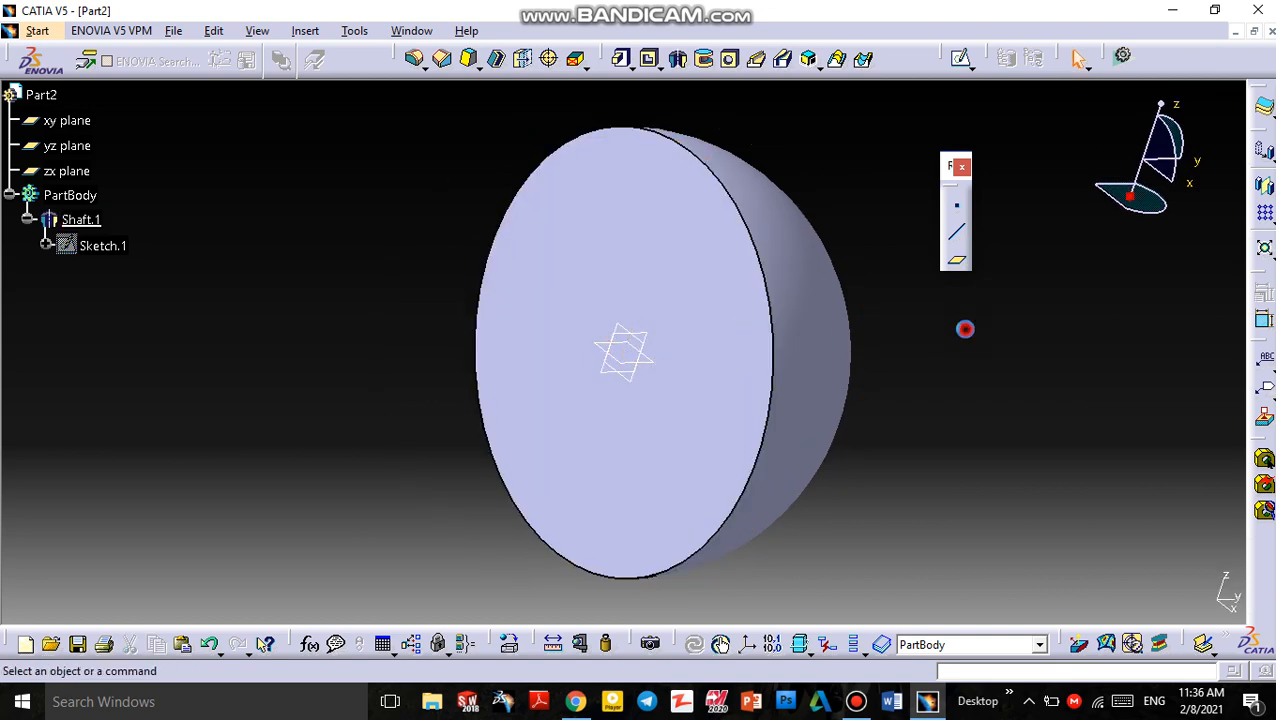
left_click(661, 236)
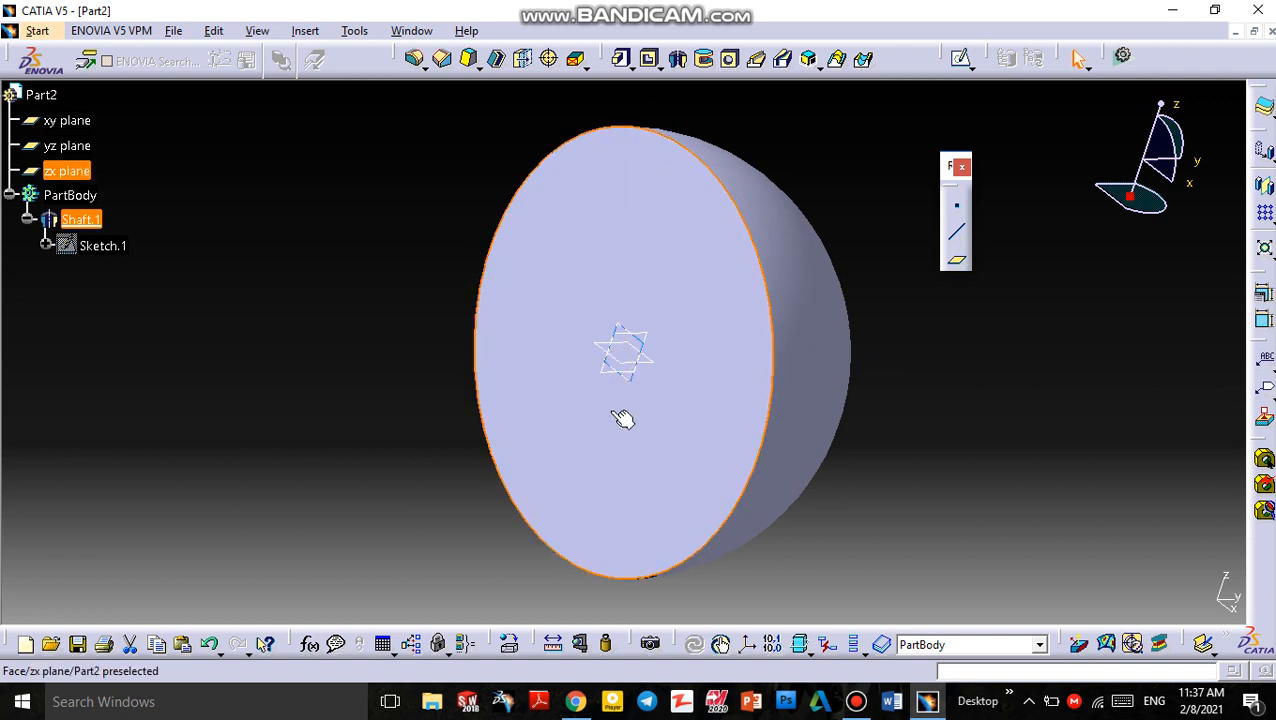
left_click(671, 268)
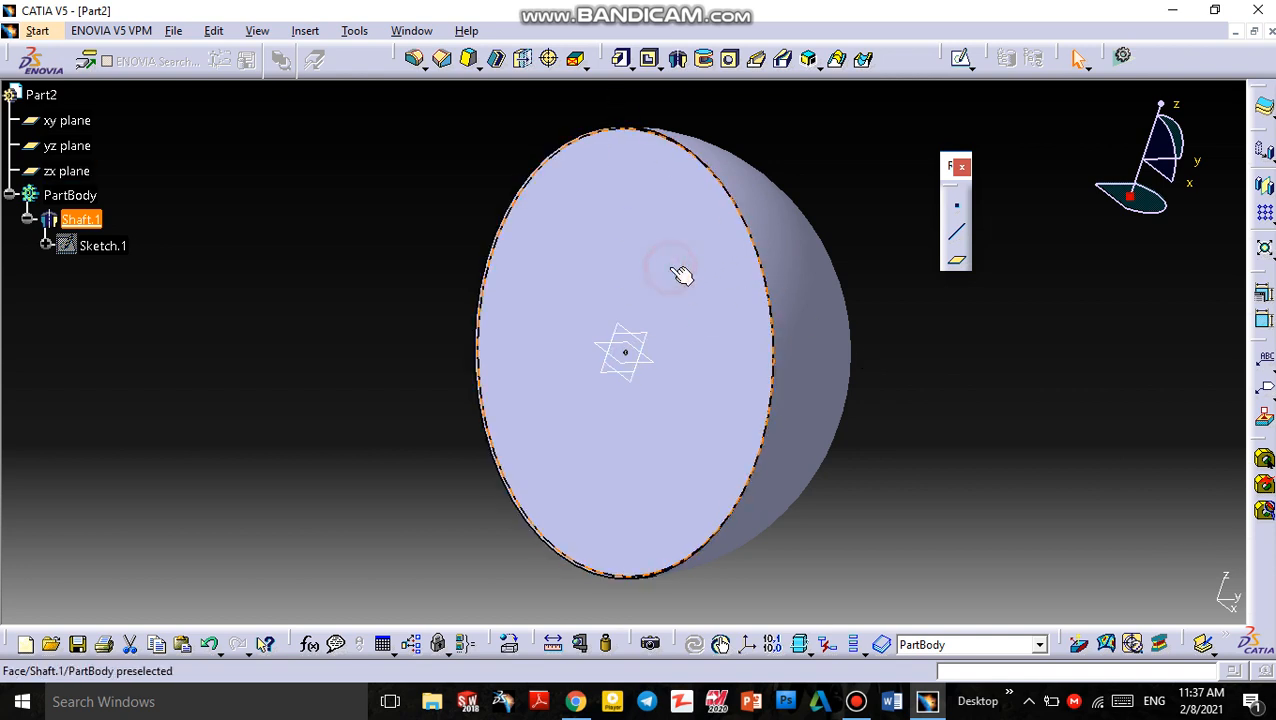
left_click(966, 311)
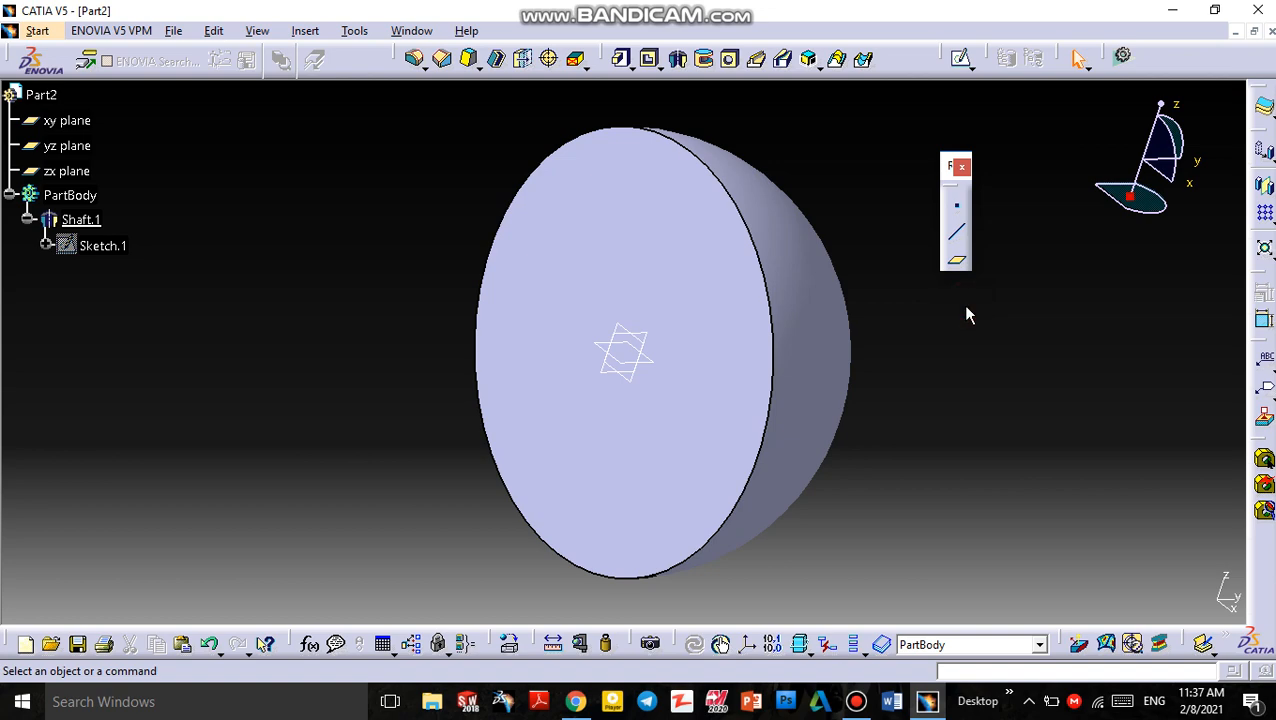
left_click(262, 32)
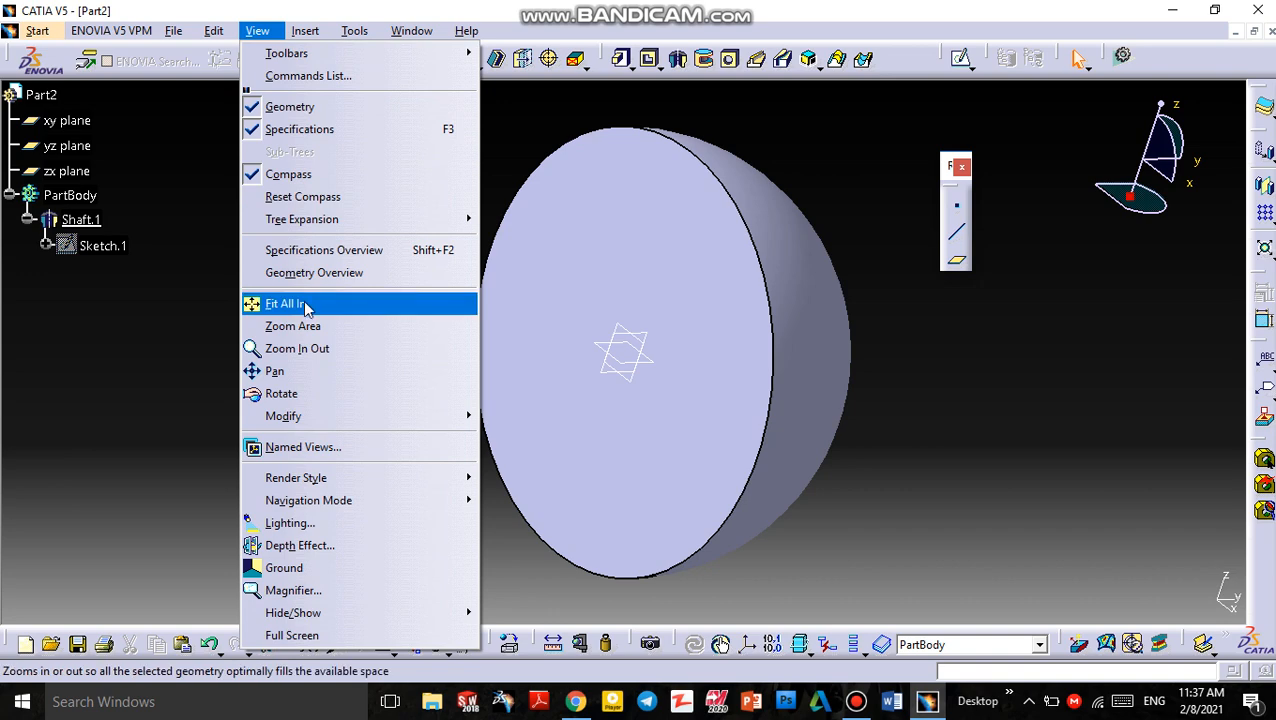
left_click(320, 392)
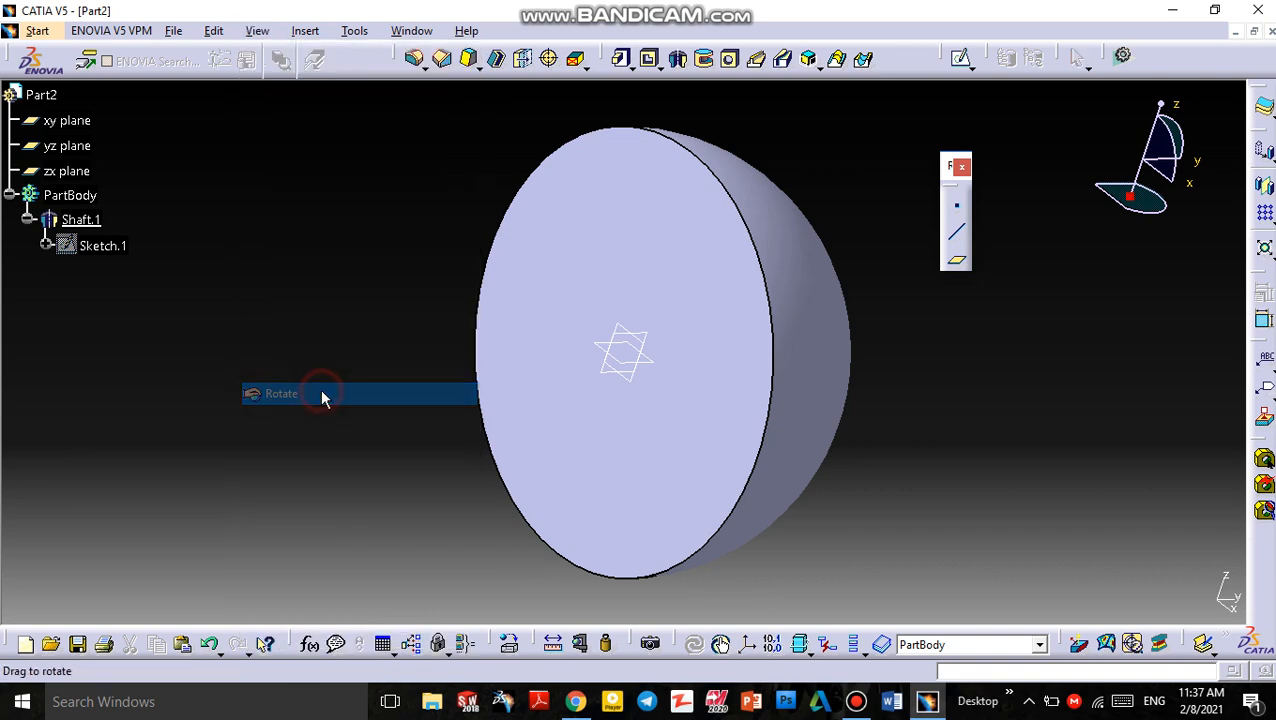
left_click_drag(380, 325, 492, 438)
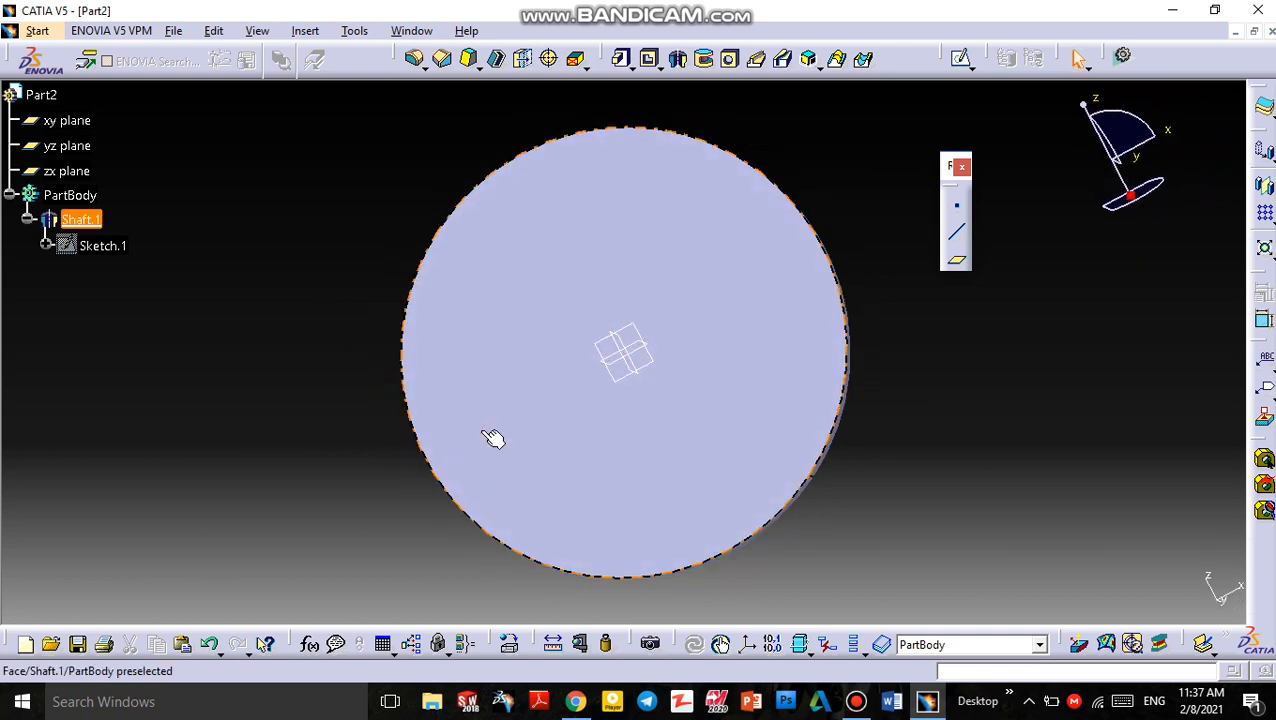
Undo the shaft feature
key("ctrl+z")
key("ctrl+z")
key("ctrl+z")
key("ctrl+z")
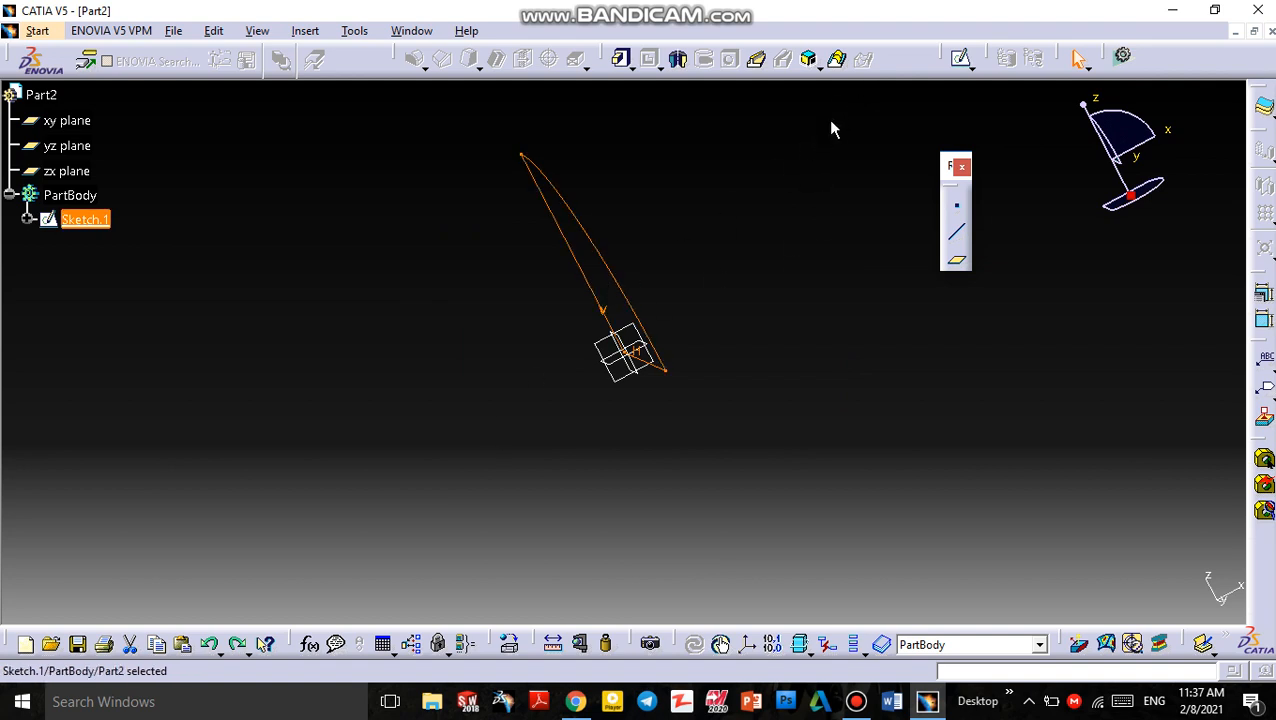
Edit the sketch to delete its horizontal and vertical lines, leaving only the arc, and exit the sketch
left_click(962, 60)
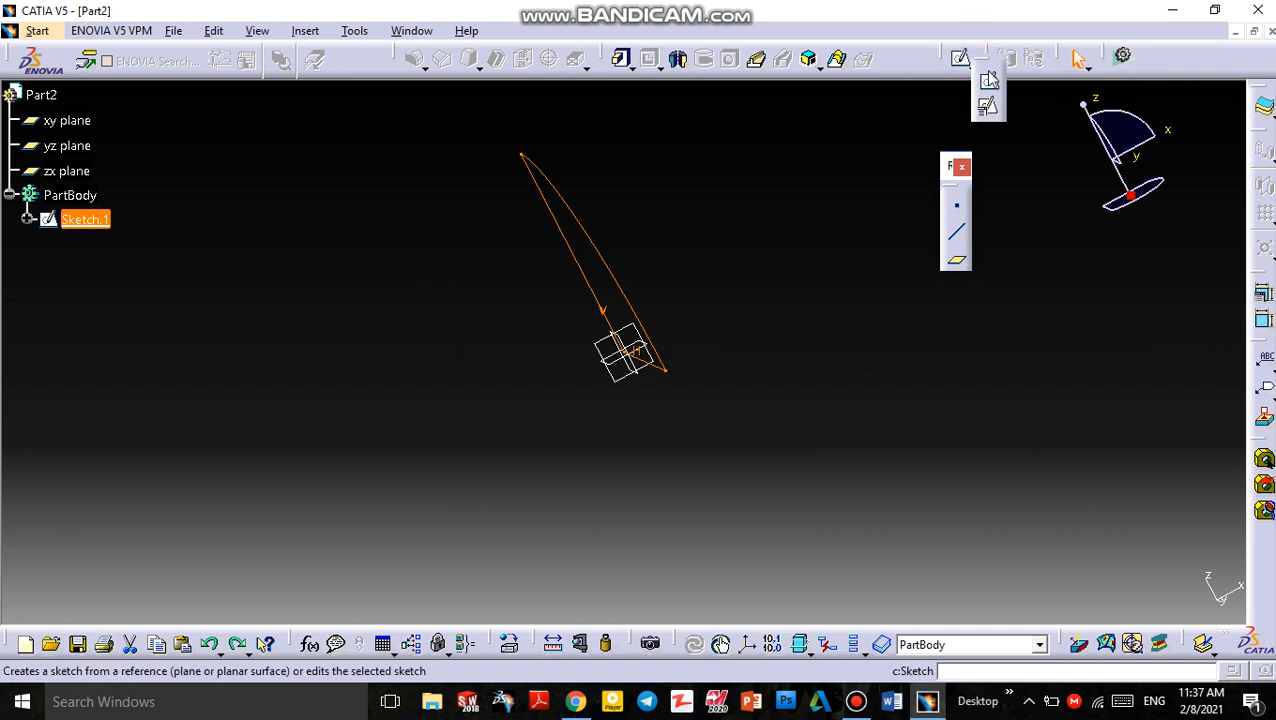
left_click(986, 76)
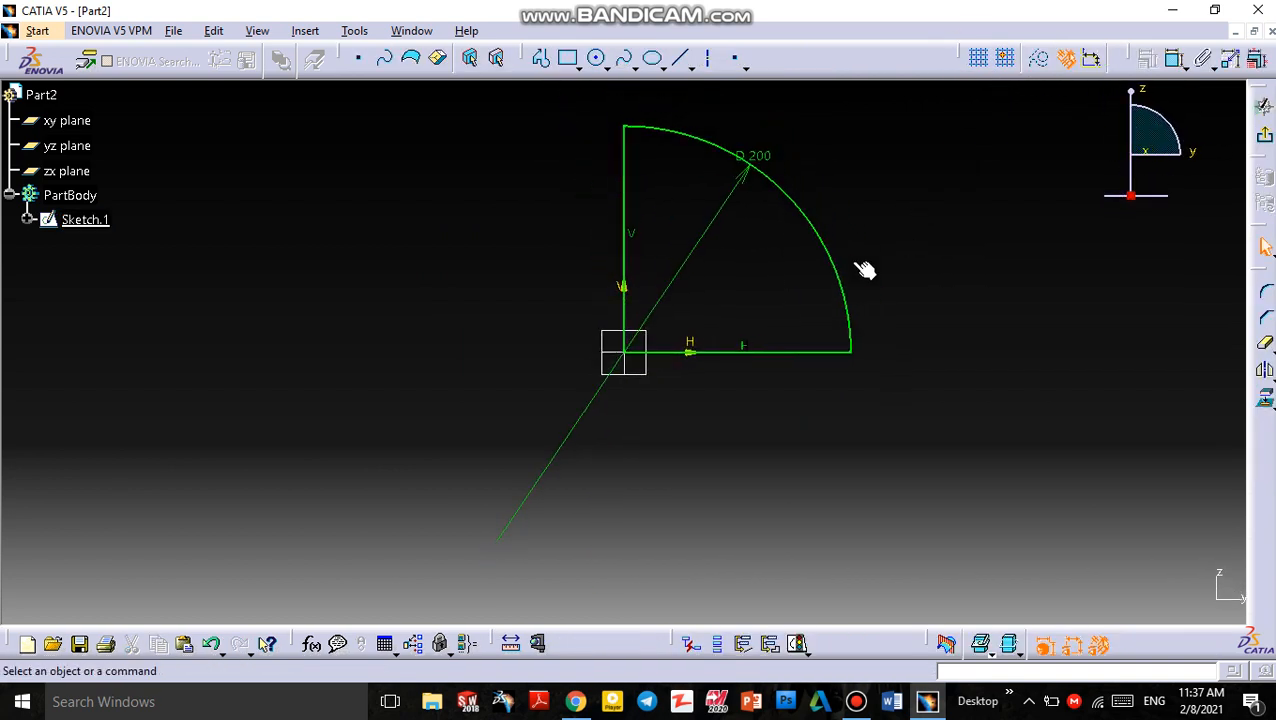
left_click(708, 358)
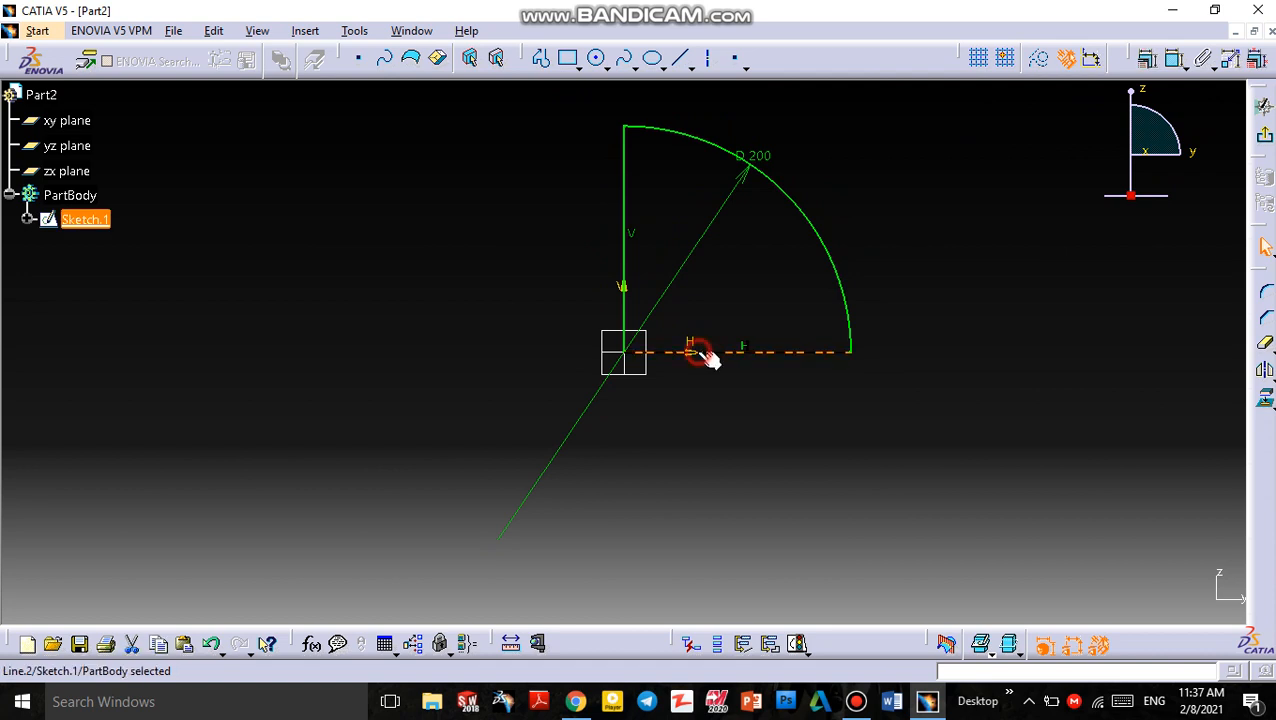
key("Delete")
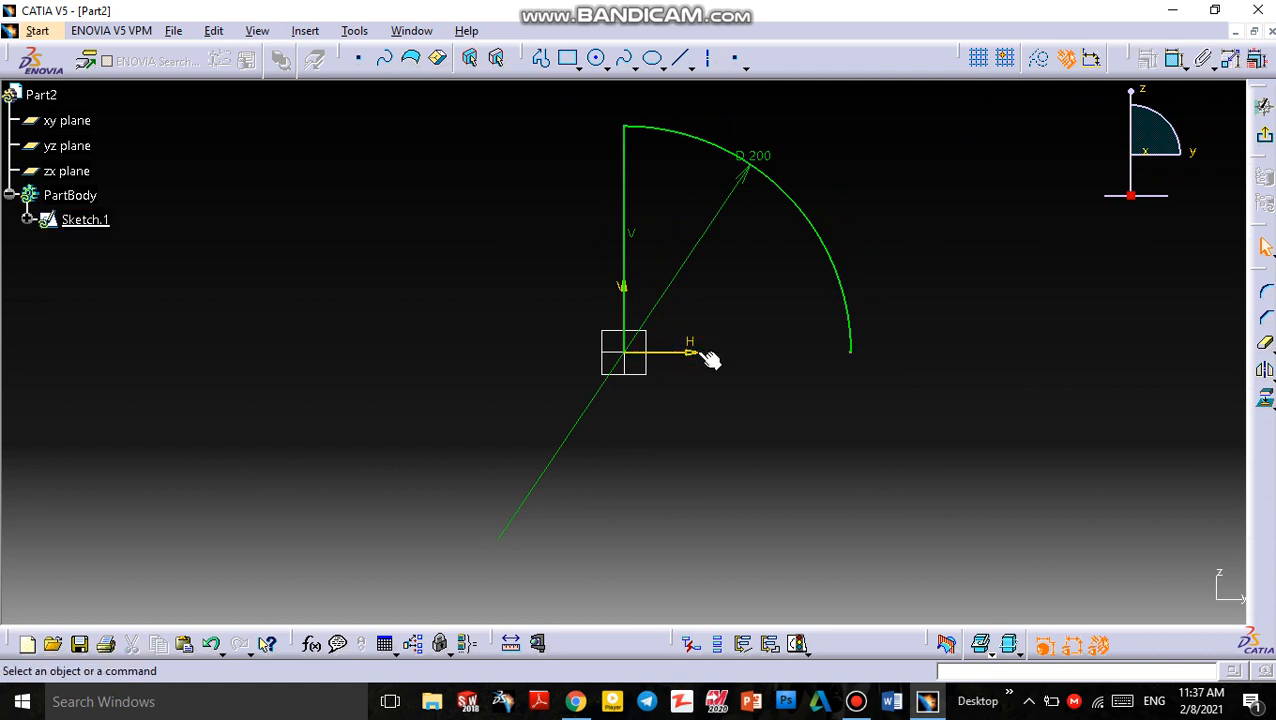
left_click(632, 240)
key("Delete")
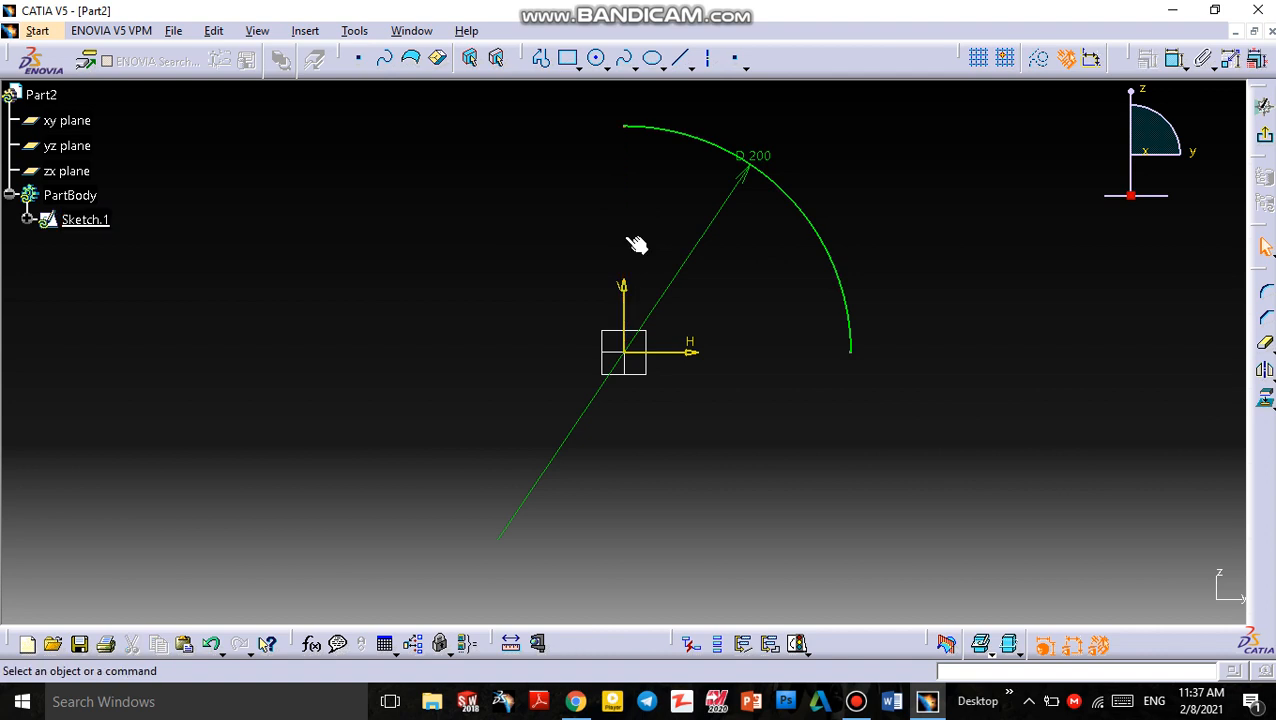
left_click(1264, 138)
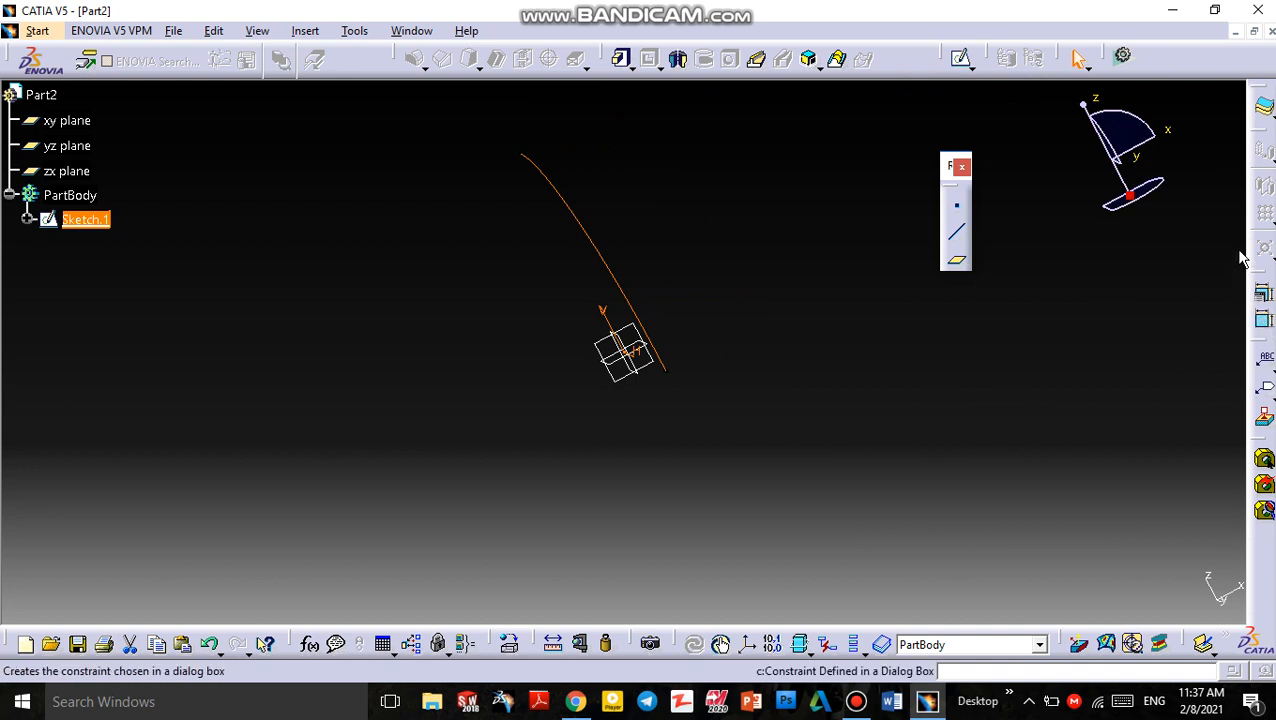
left_click(679, 58)
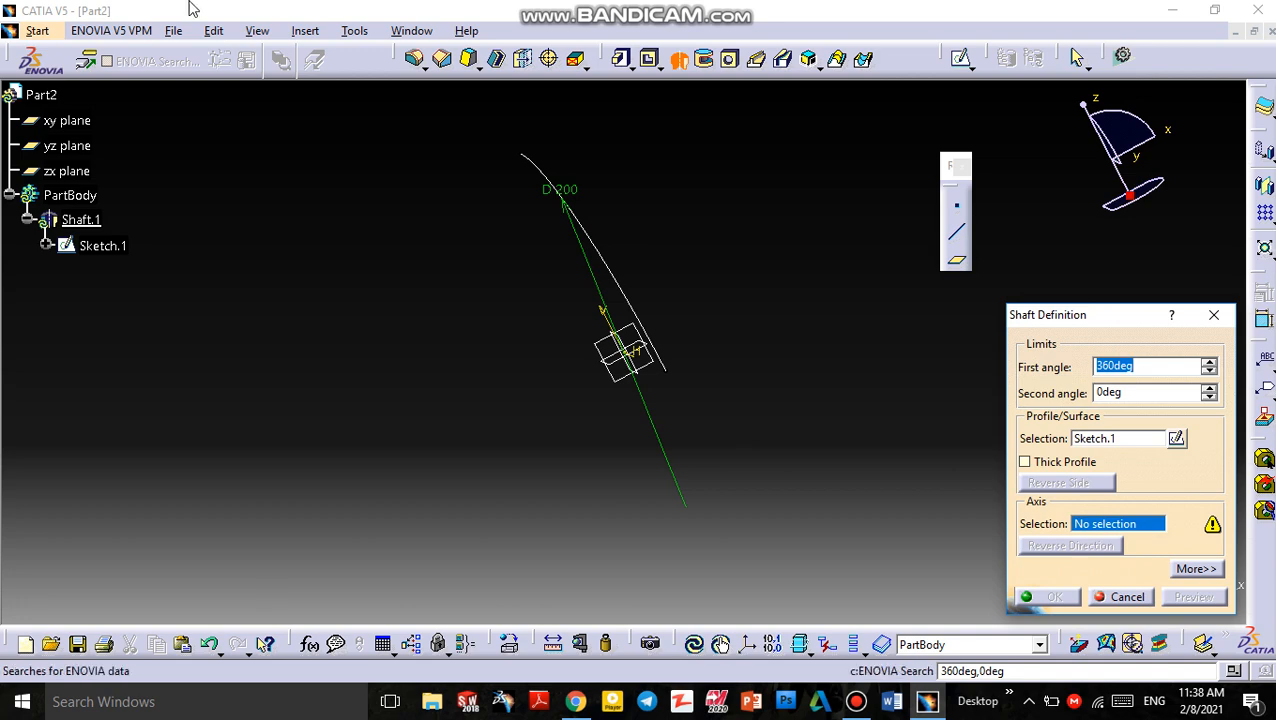
left_click(257, 30)
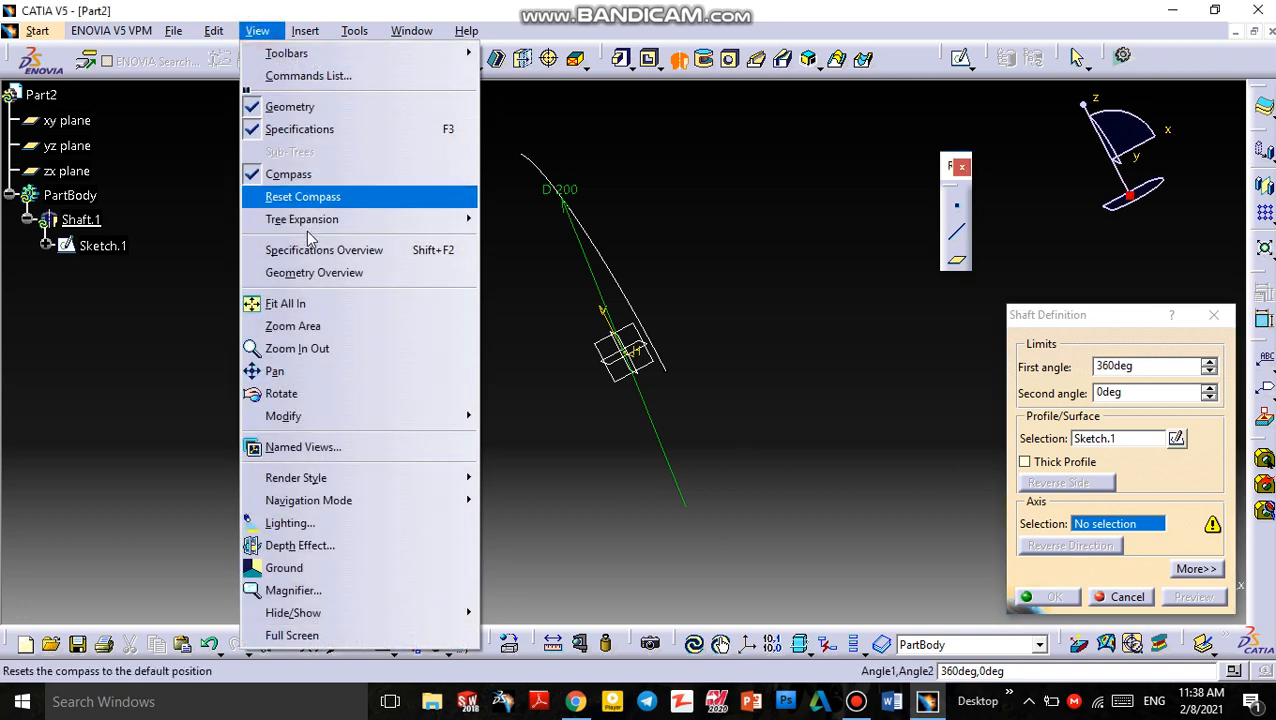
left_click(330, 392)
left_click_drag(826, 280, 587, 391)
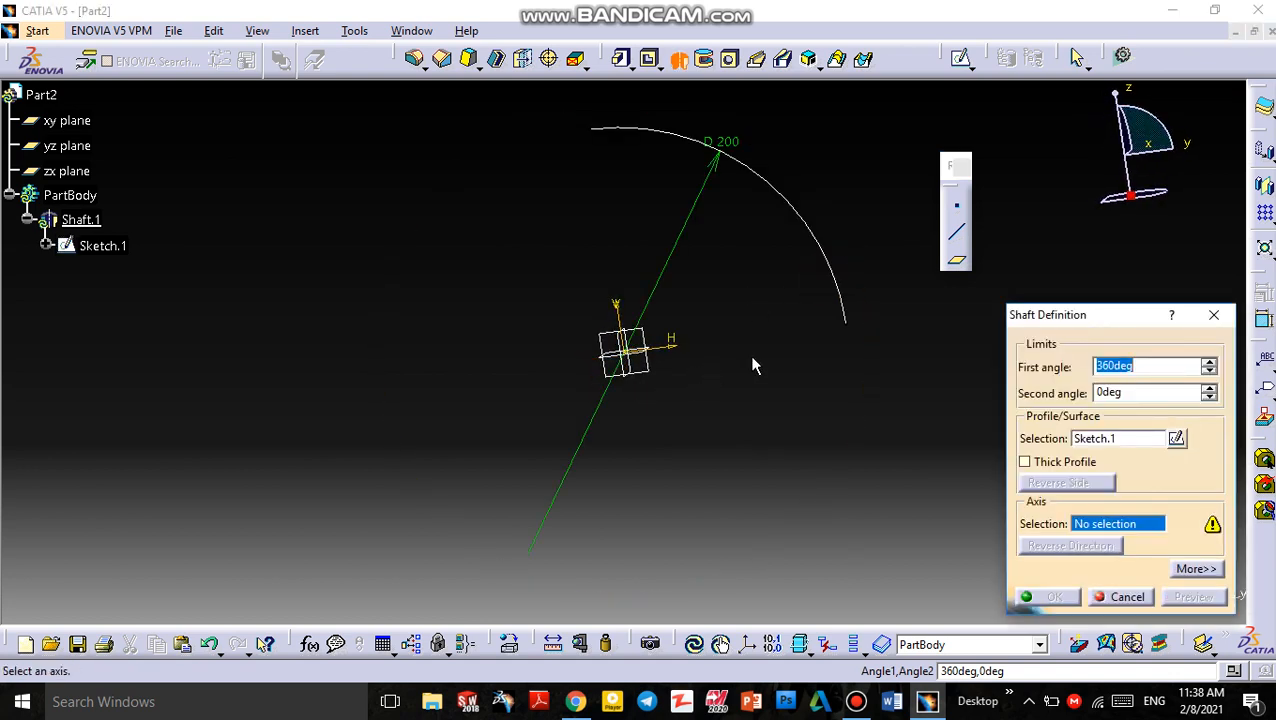
key("Escape")
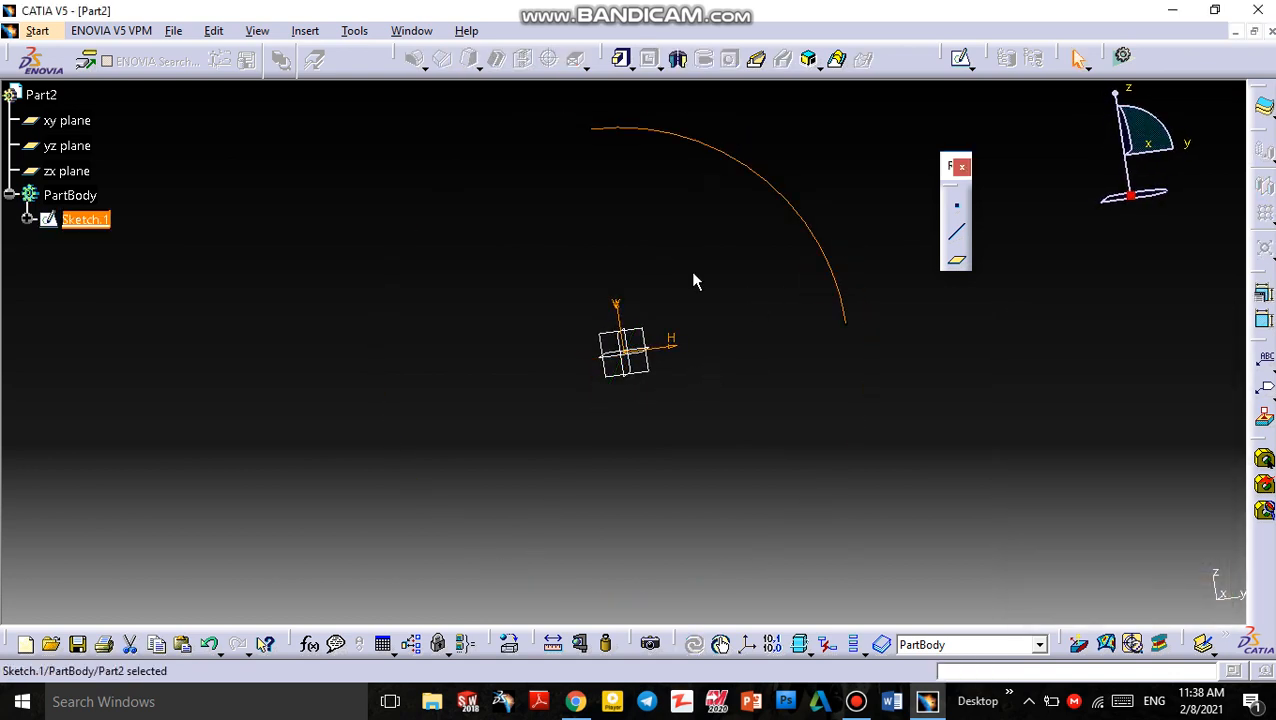
Start a Shaft of the arc sketch about the sketch's horizontal direction, enabling Thick Profile and reversing the direction
left_click(677, 59)
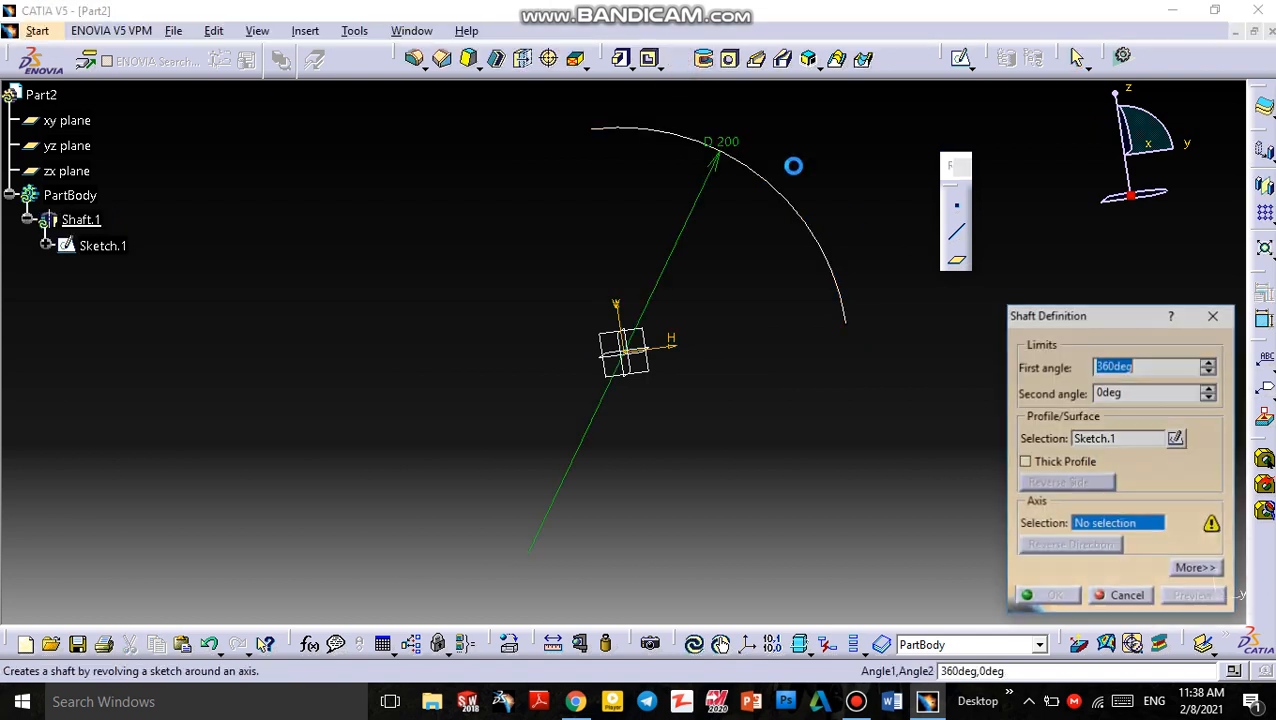
left_click(666, 355)
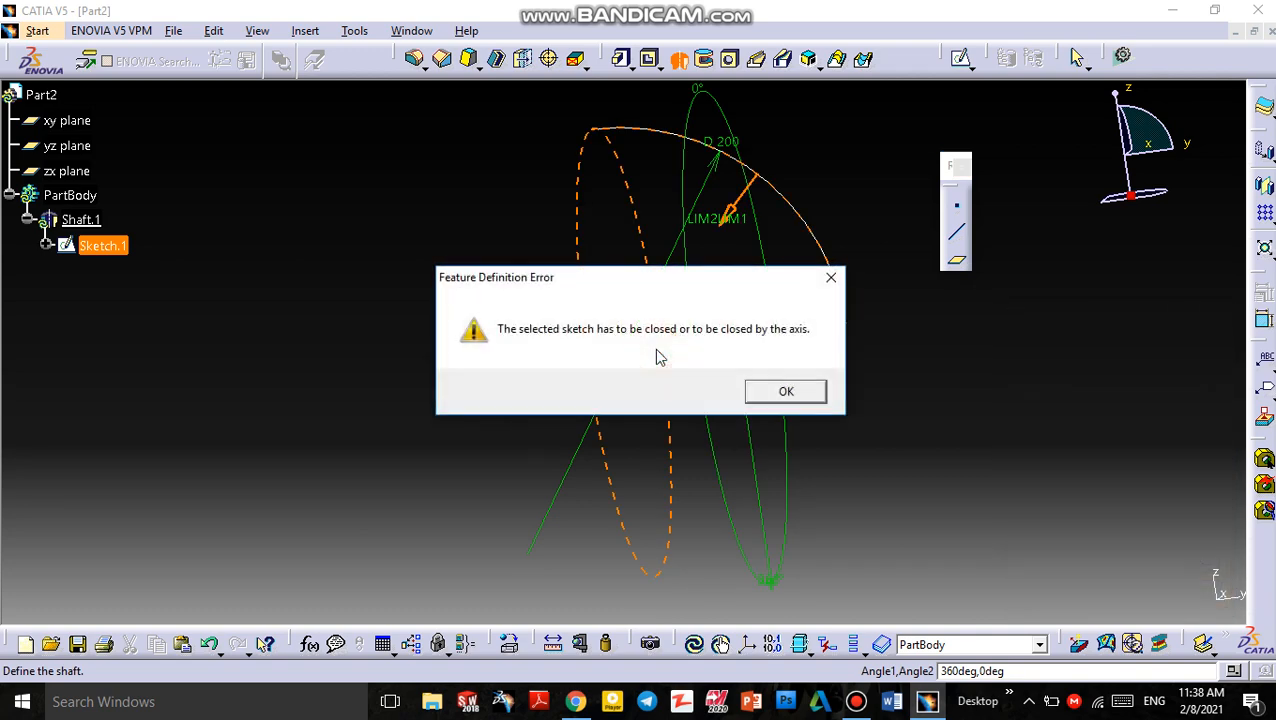
left_click(786, 392)
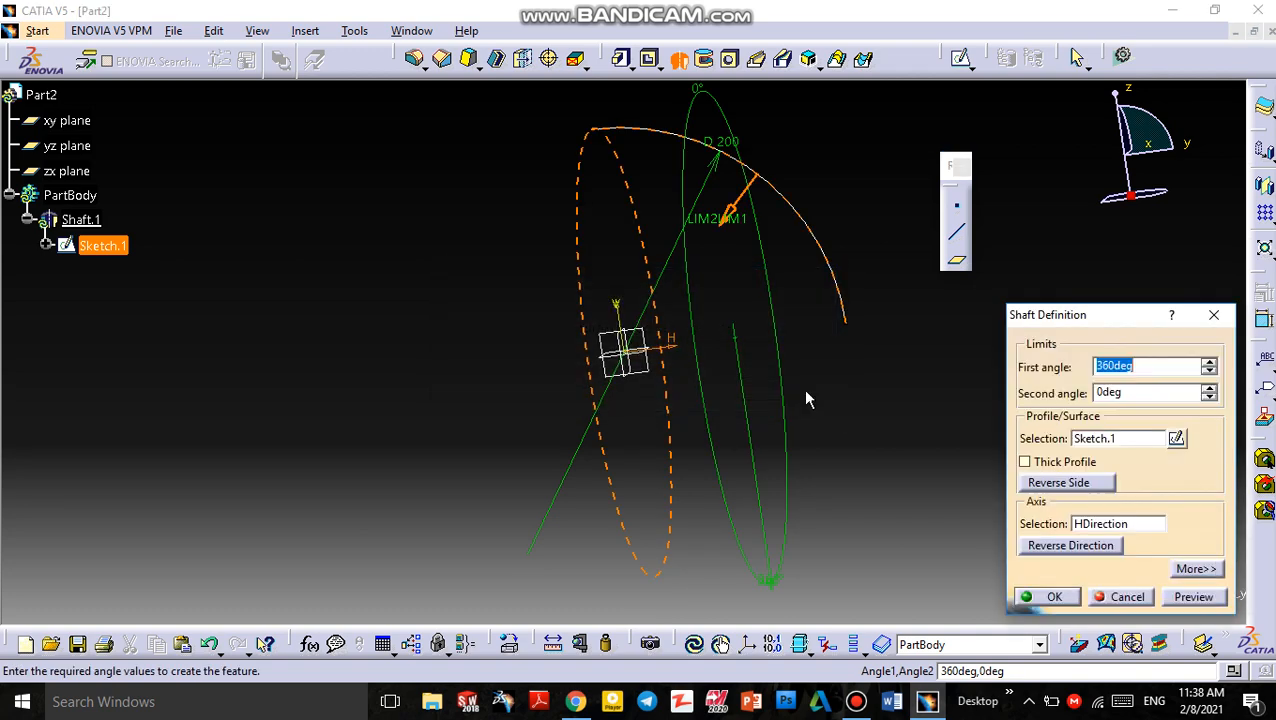
left_click(1078, 465)
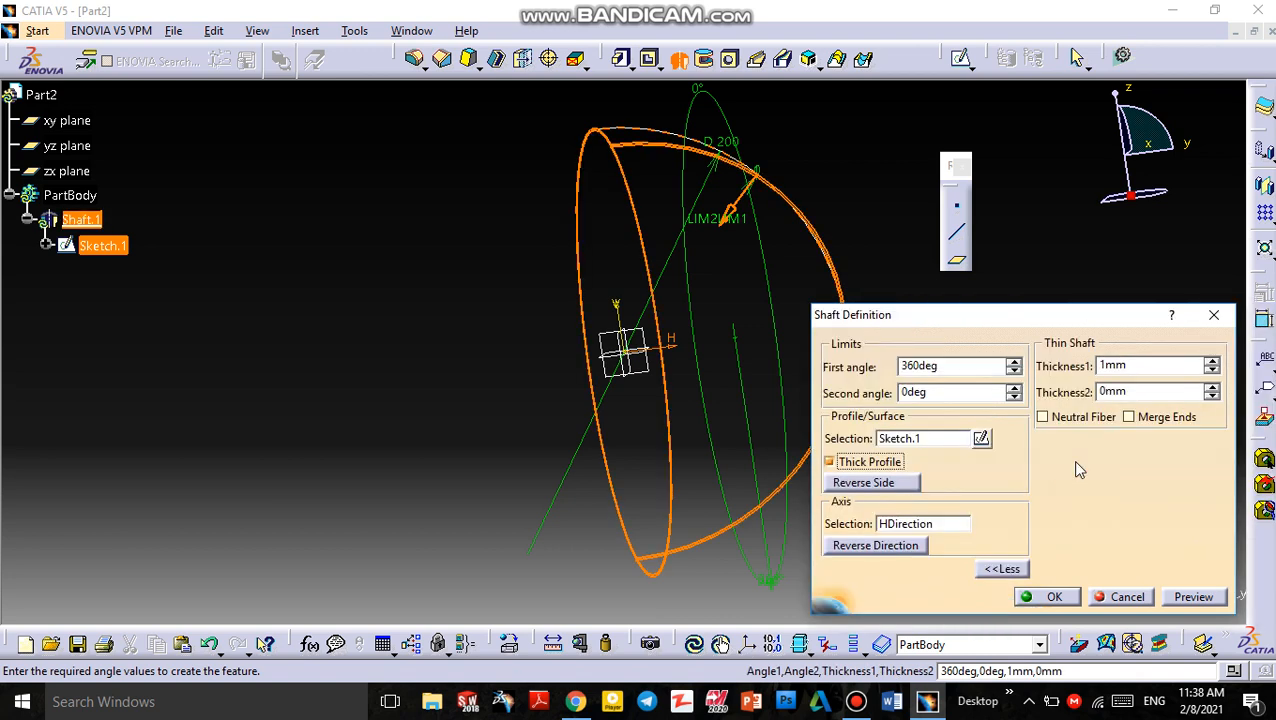
left_click(884, 548)
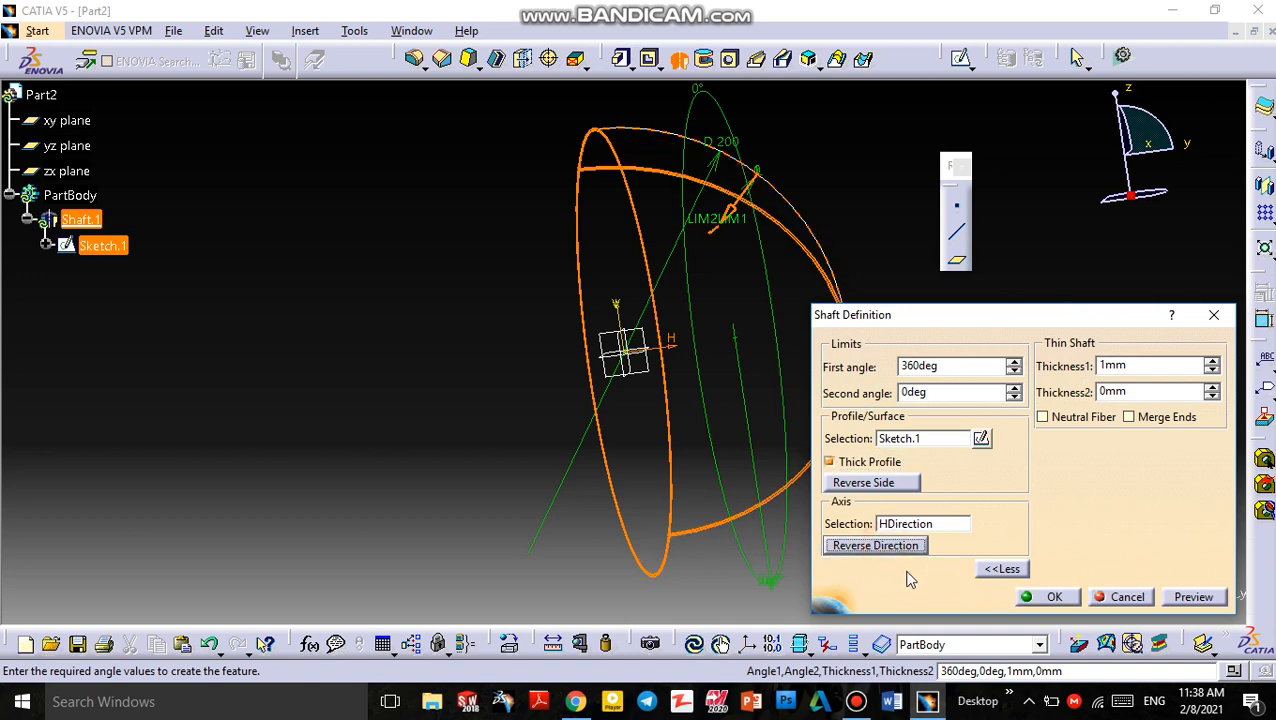